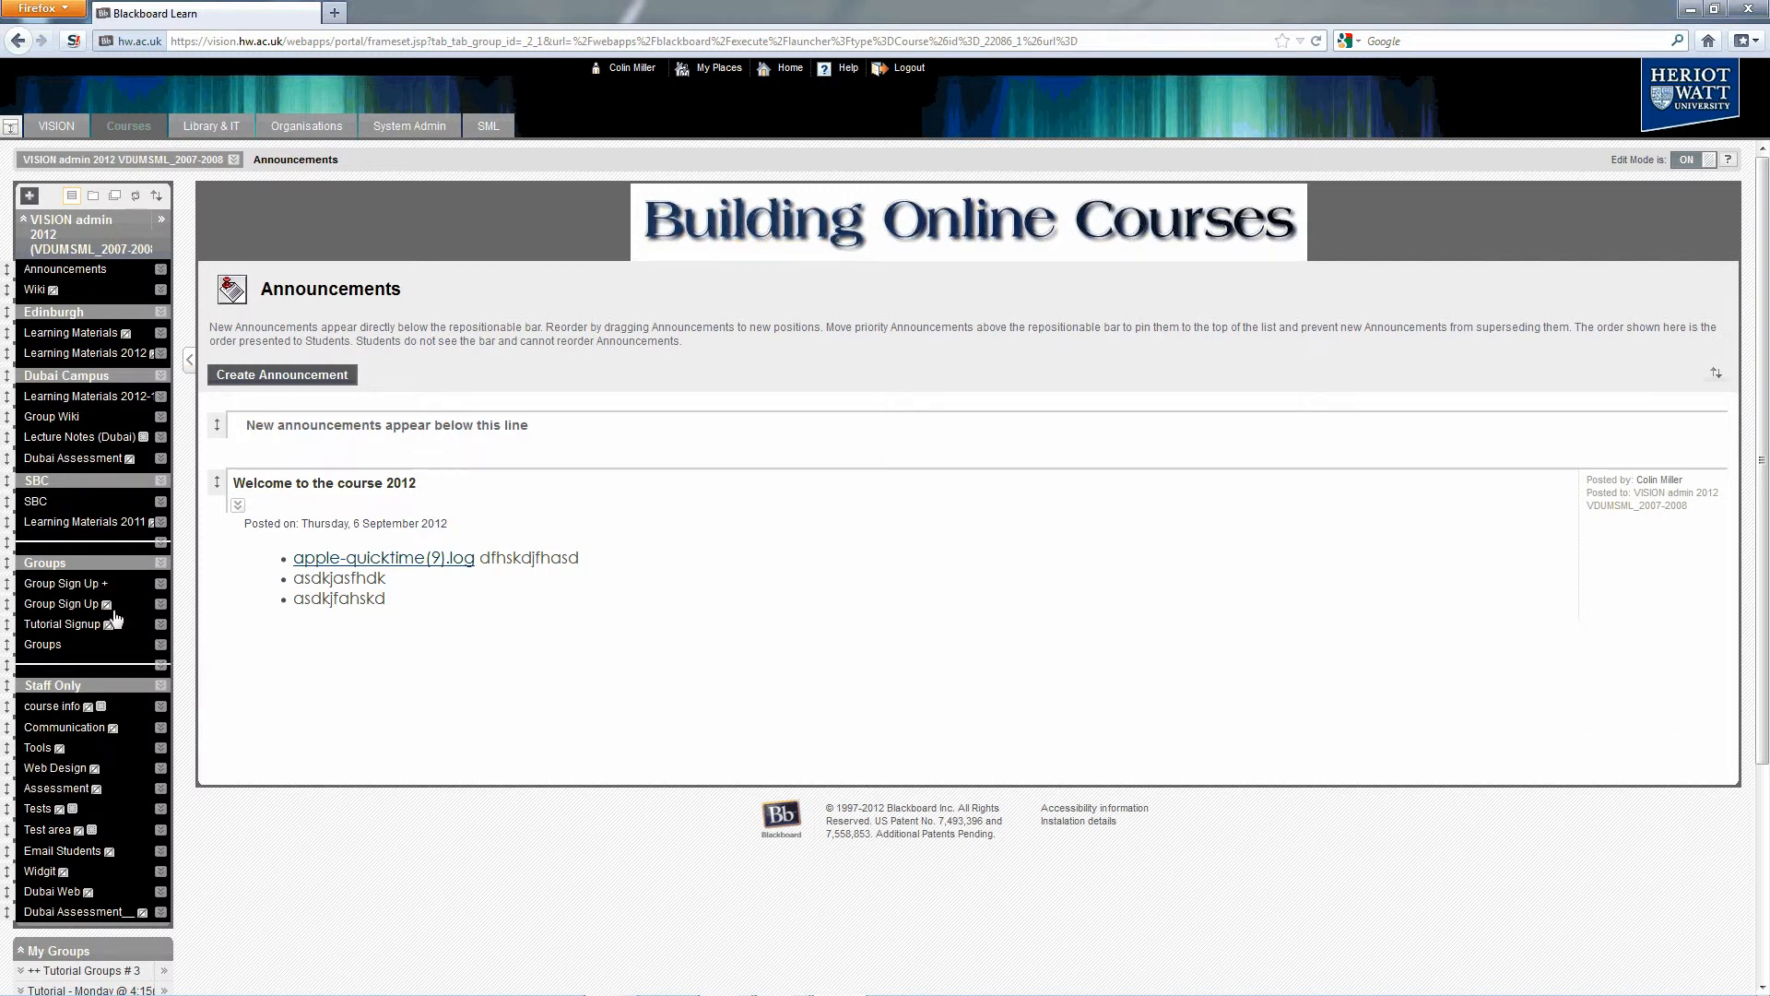
Open the course's groups through the Group Sign Up + link and view the list of group sets.
click(78, 587)
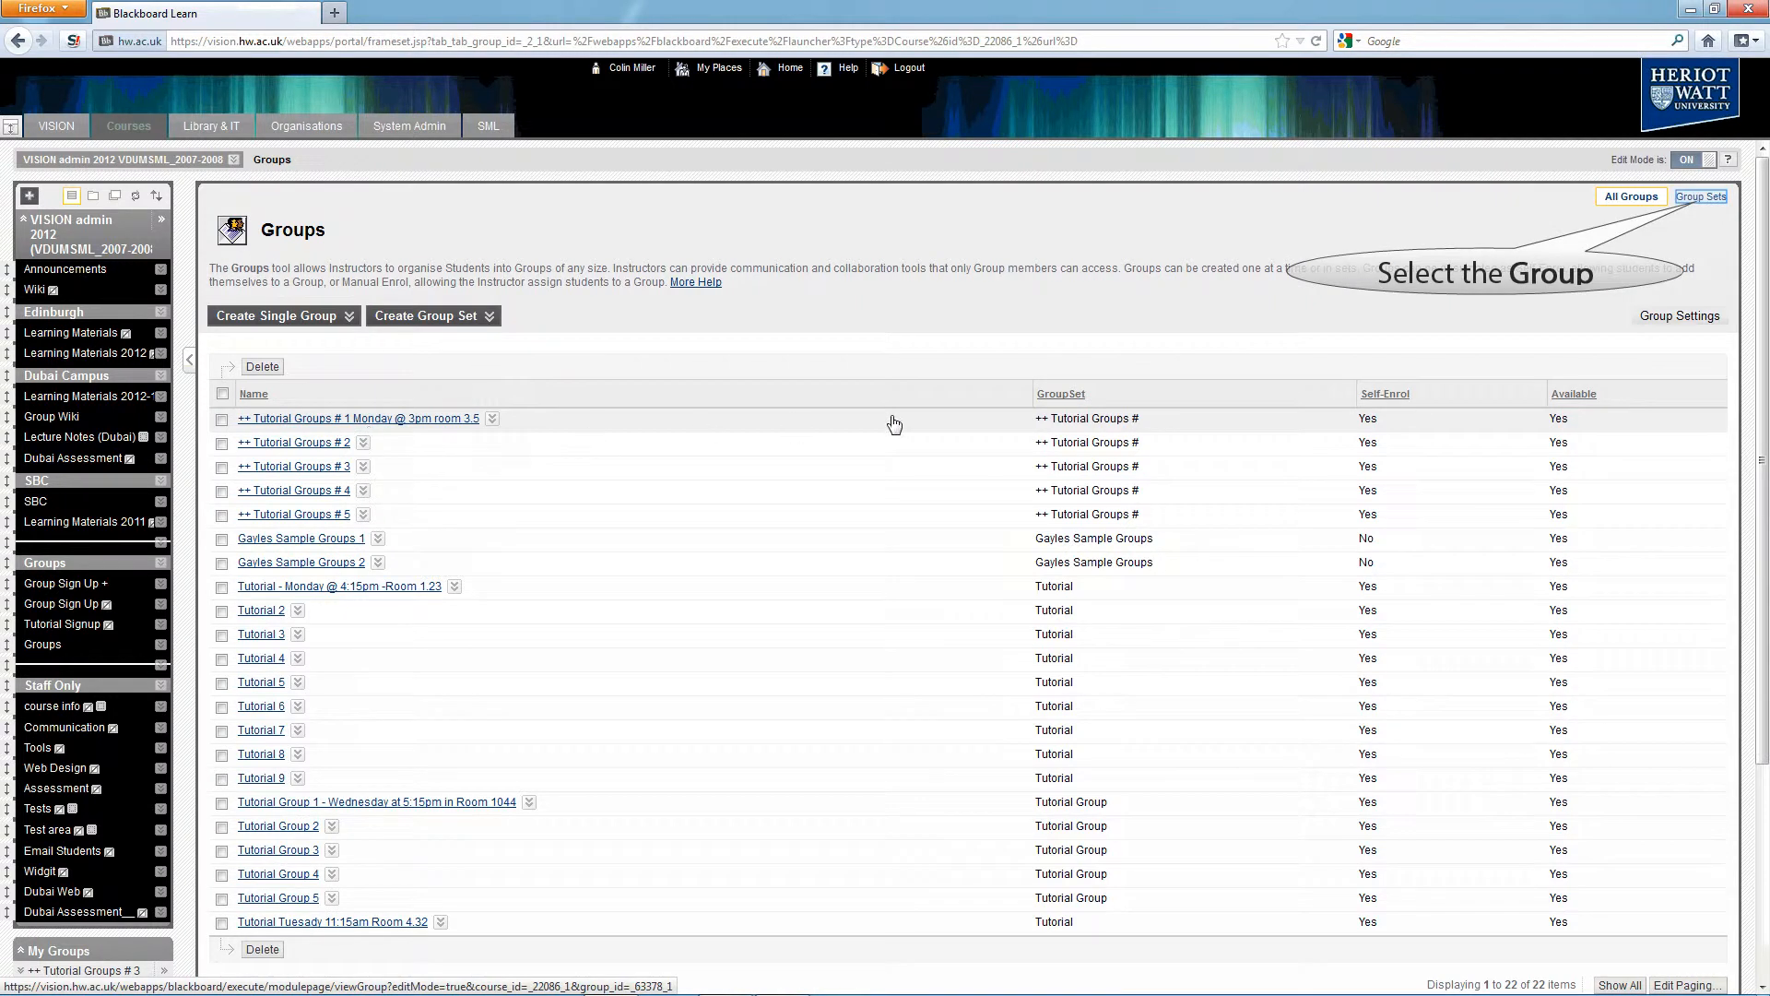
click(1700, 199)
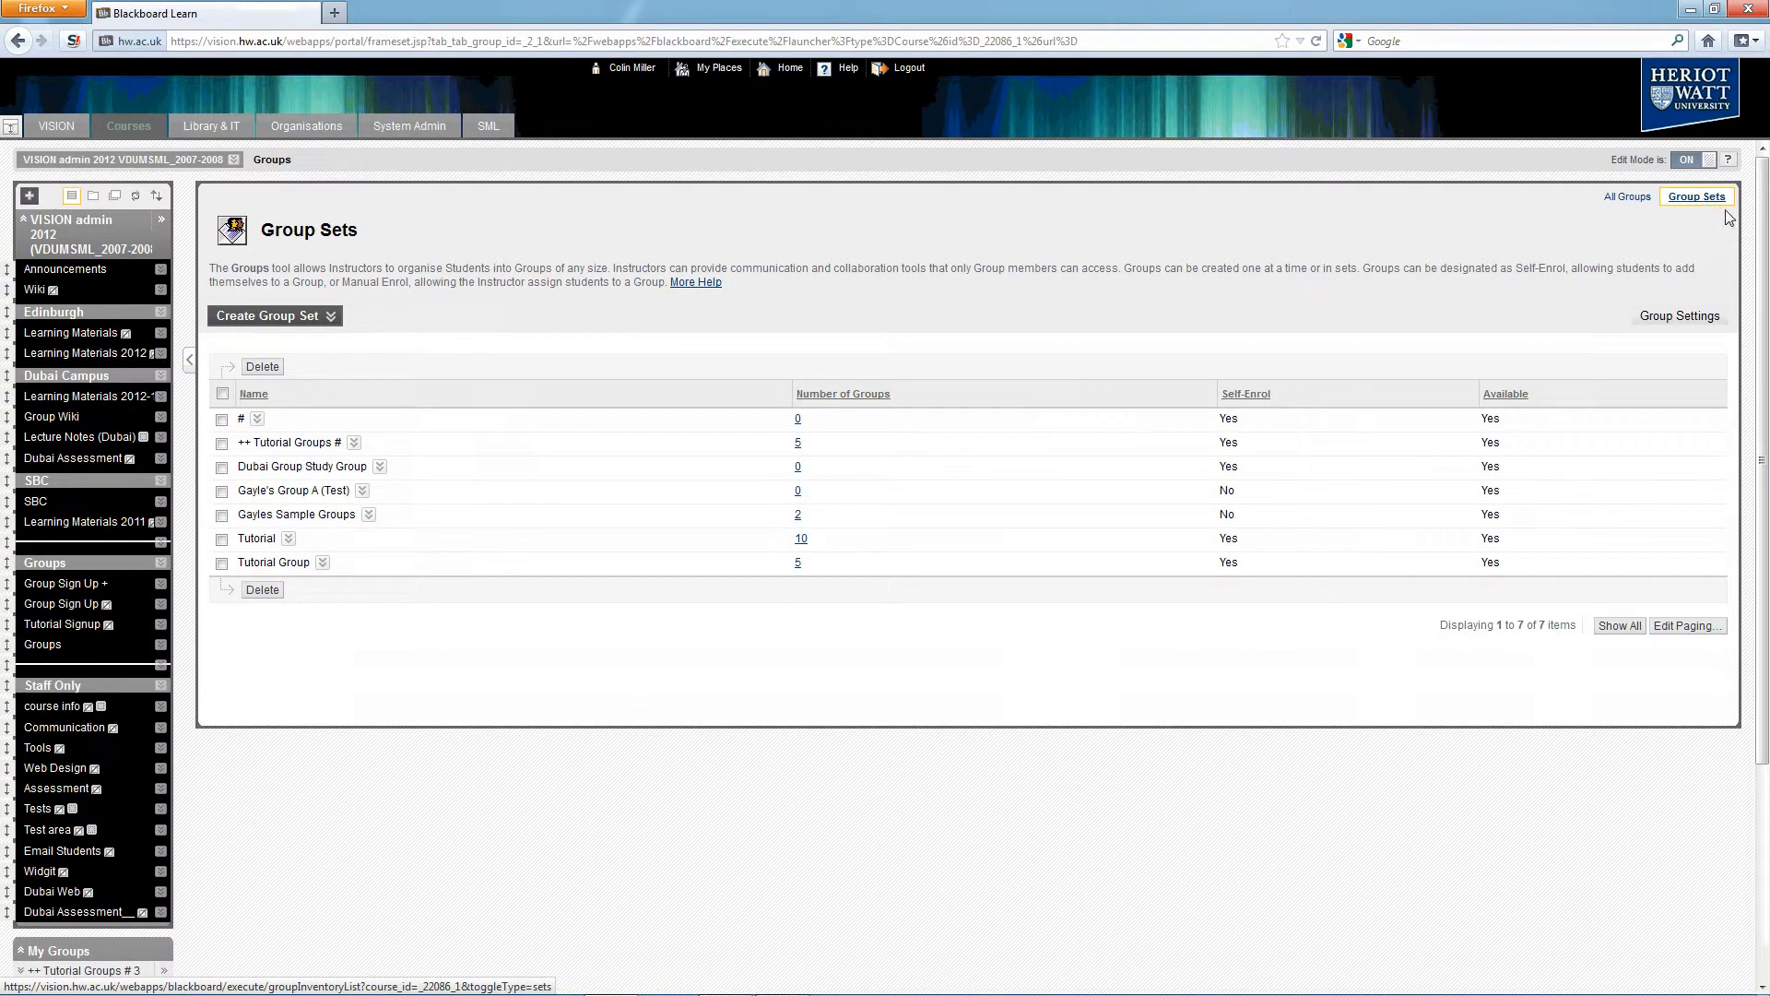
Open the course's groups from Users and Groups, and start editing the enrolments of the ++ Tutorial Groups # set.
drag(1762, 442, 1762, 666)
click(57, 911)
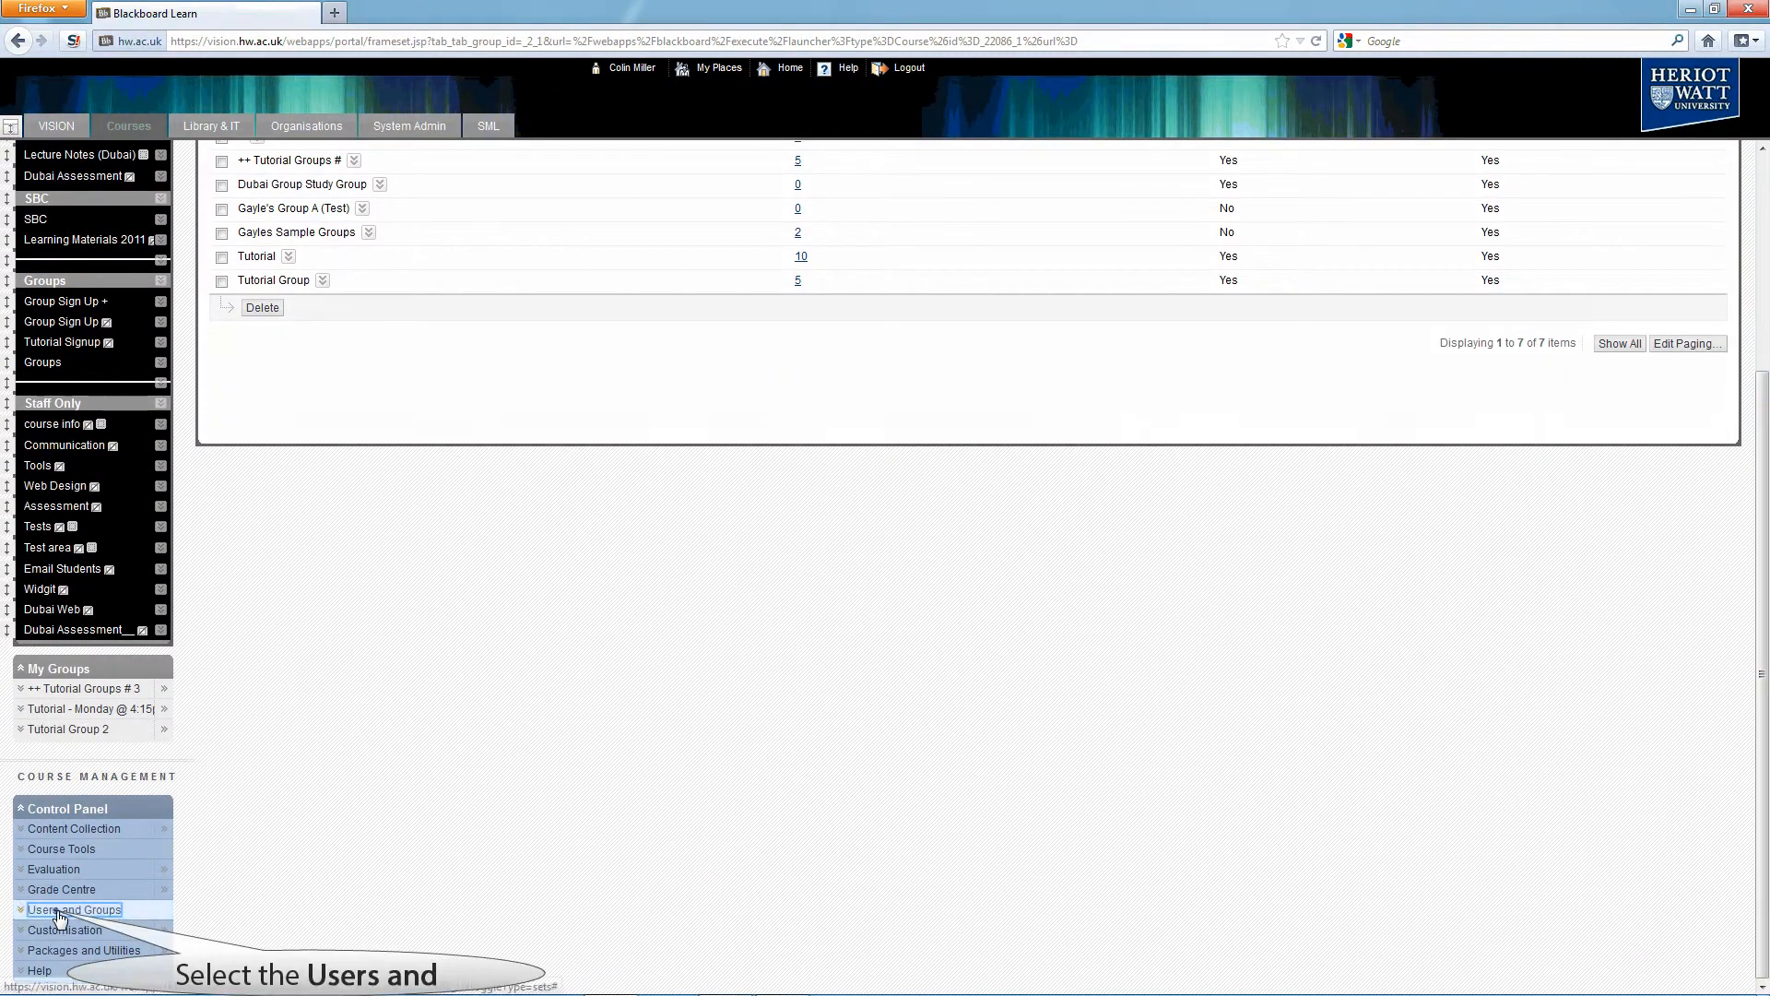
click(51, 931)
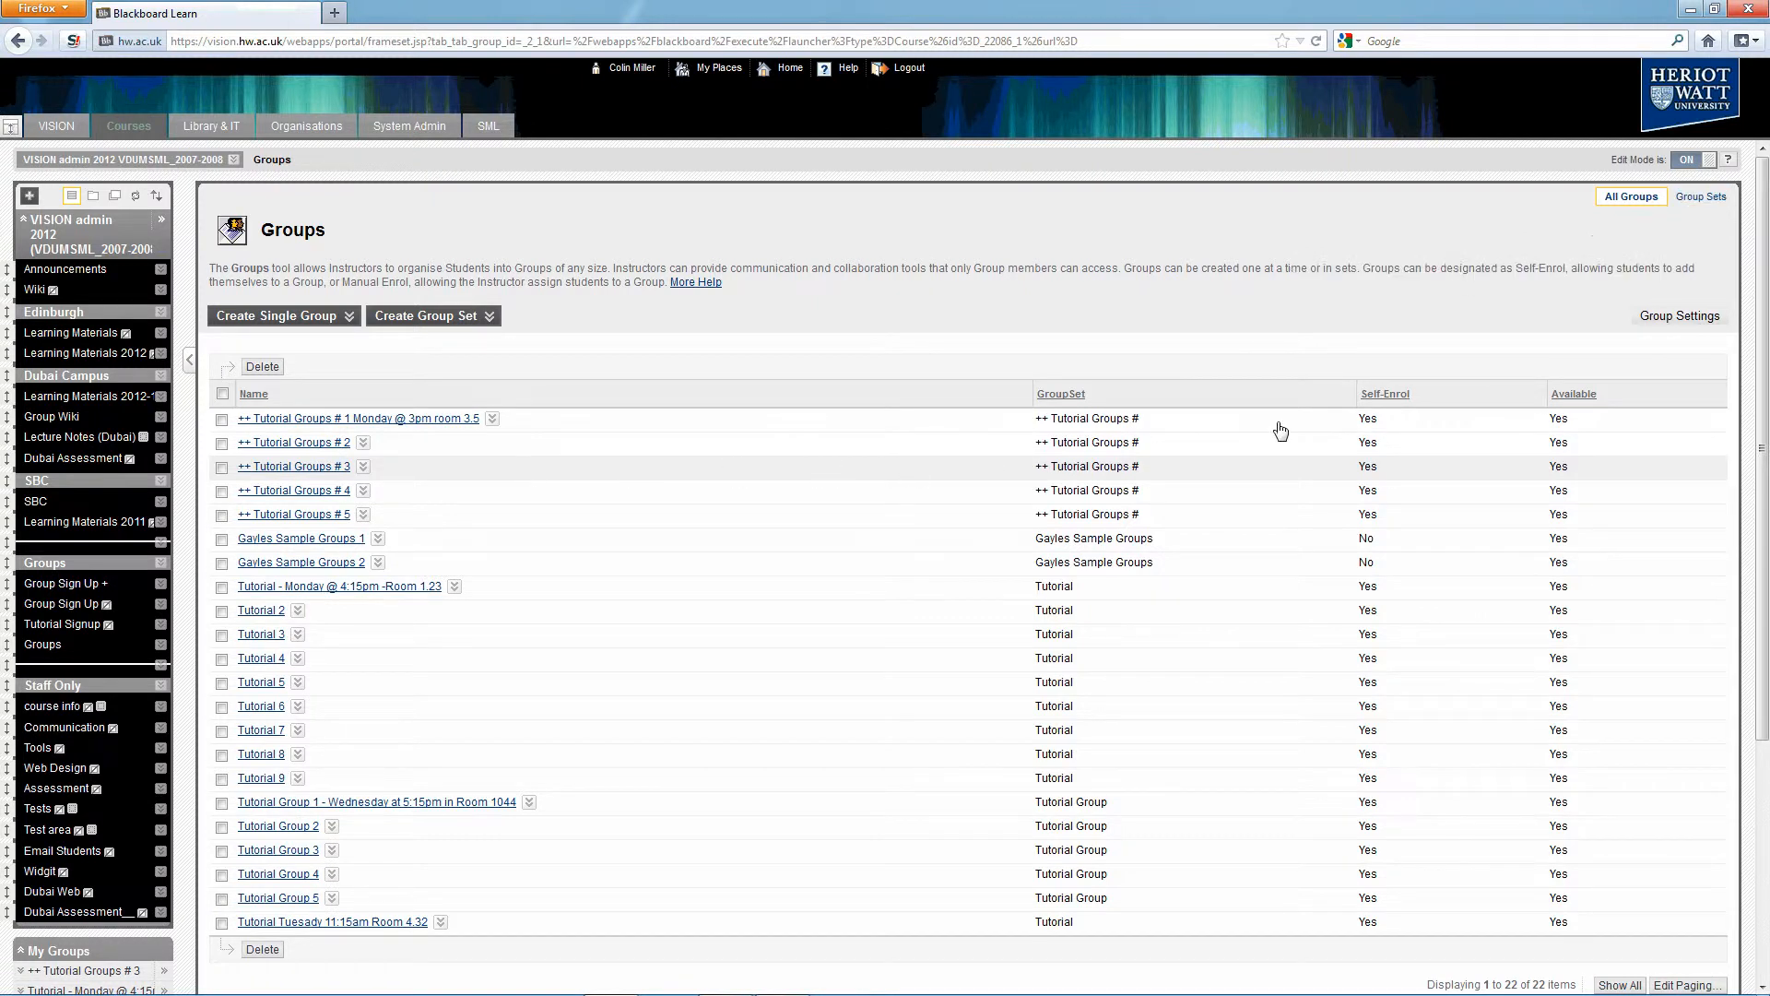
click(1700, 199)
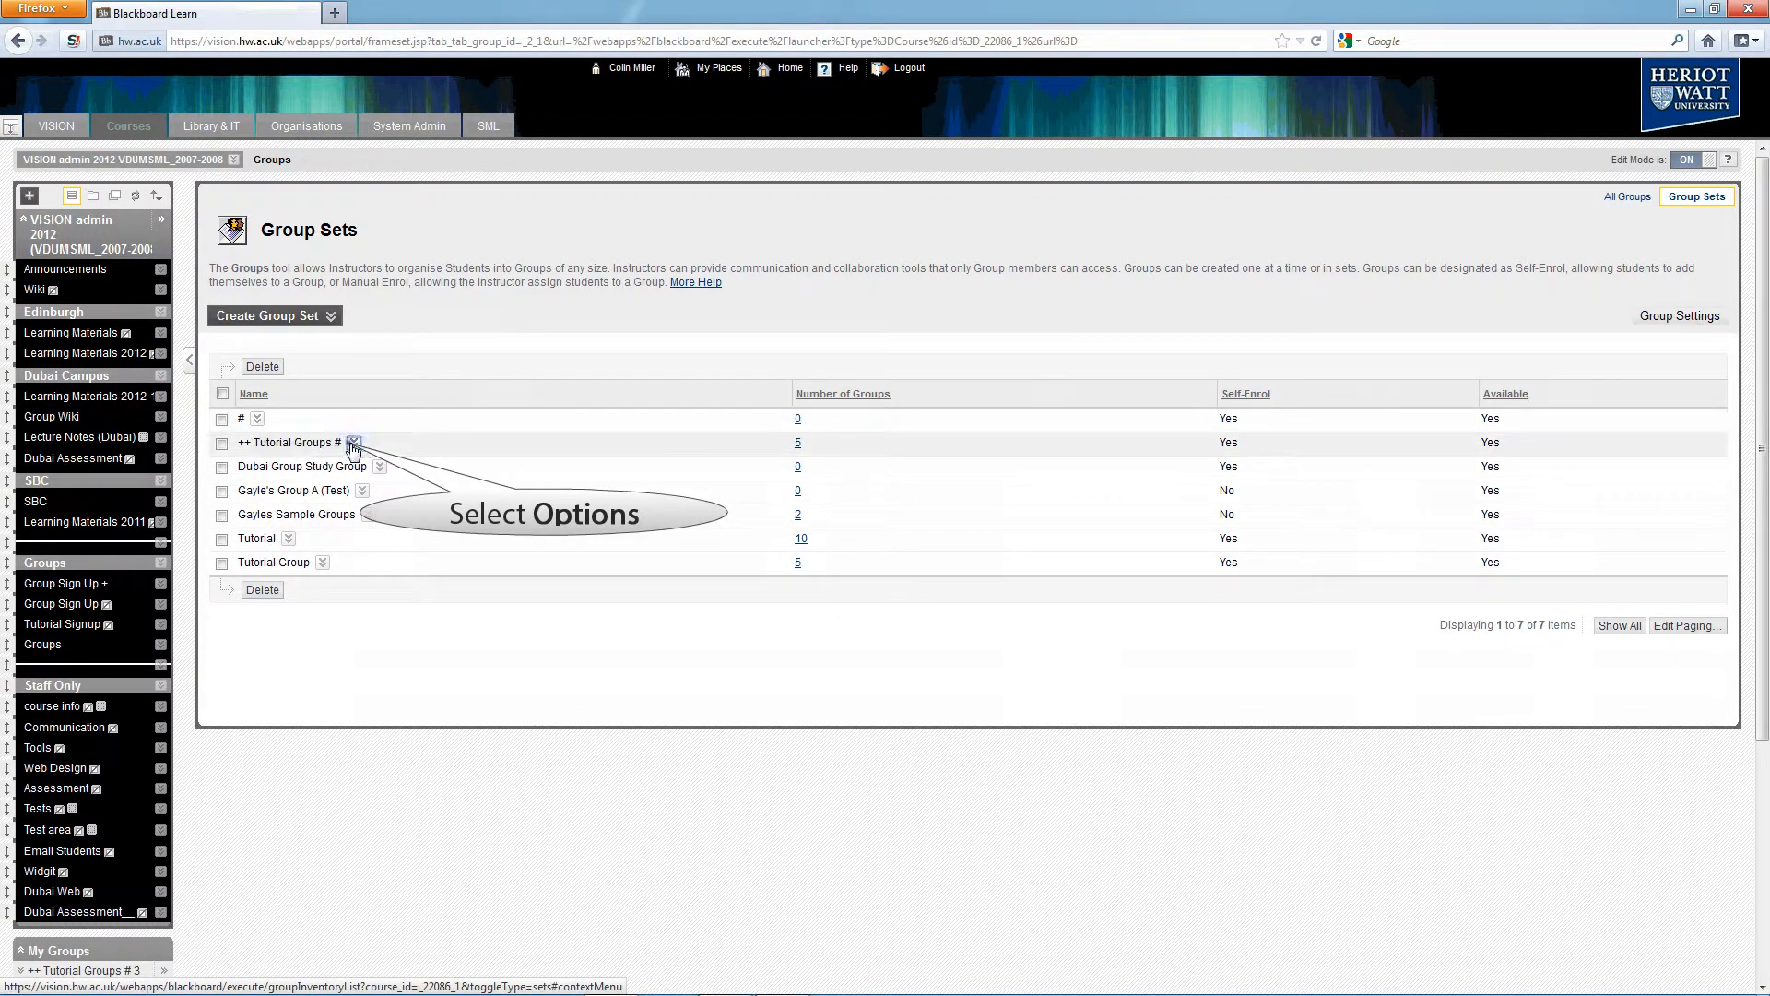
click(353, 444)
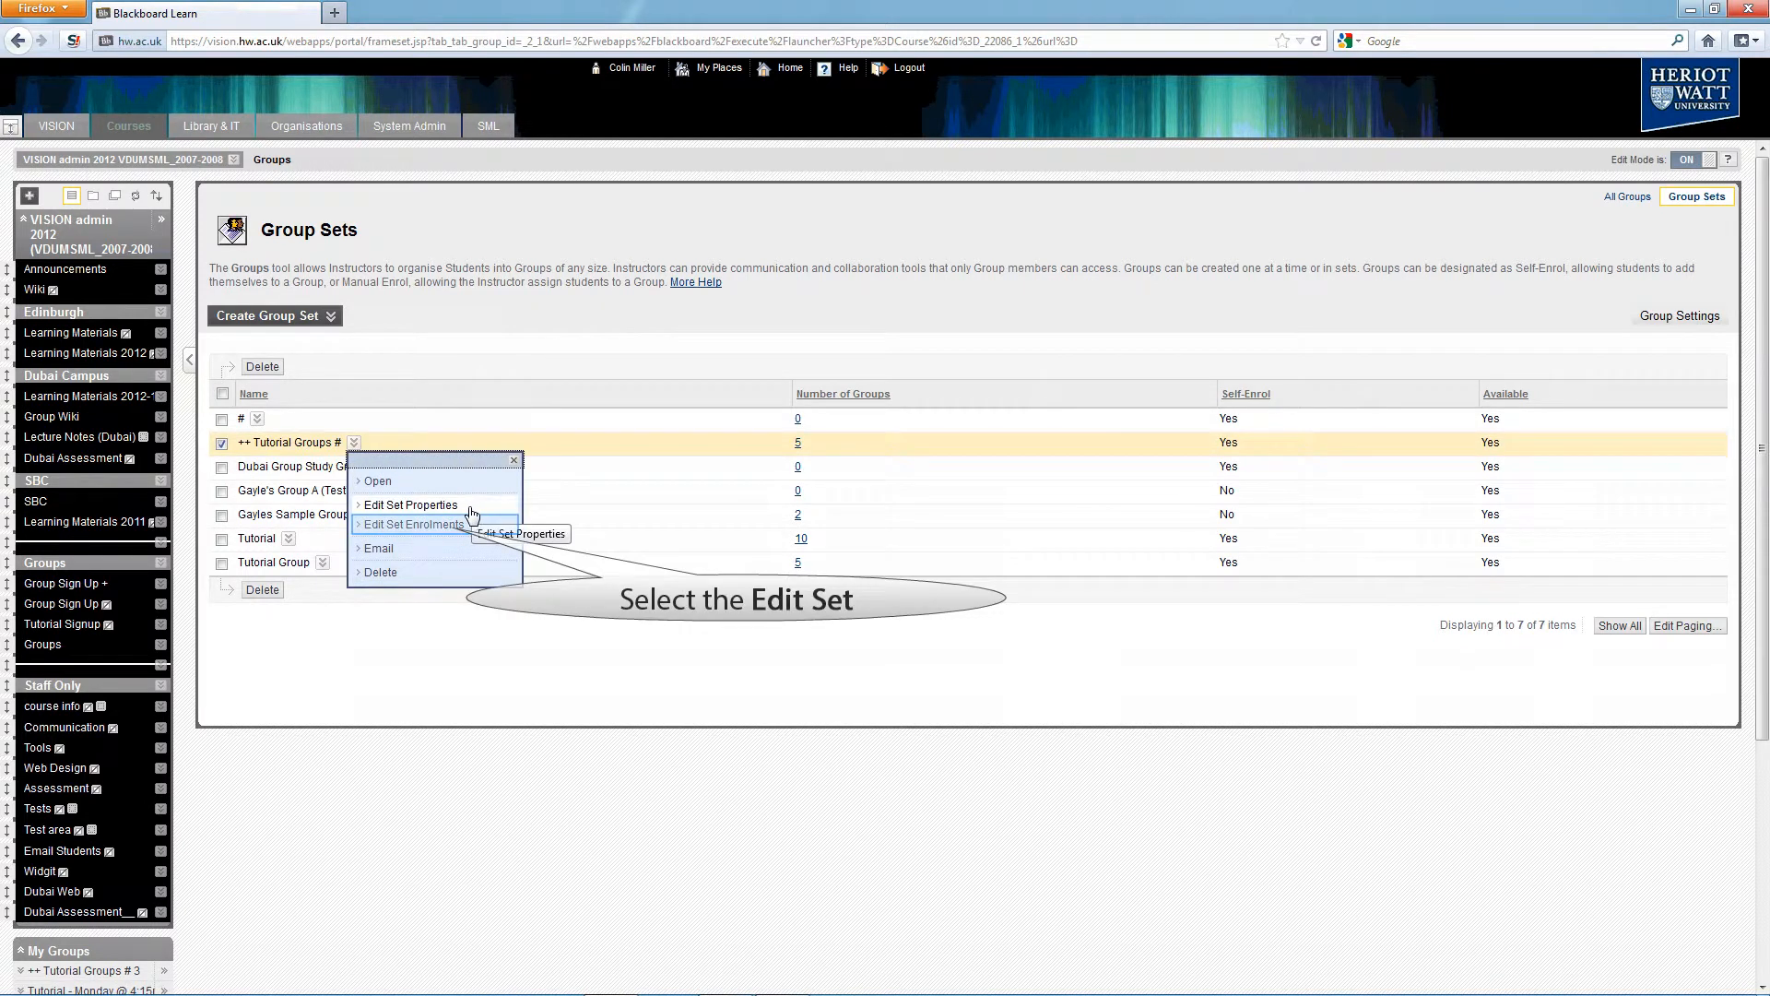
click(458, 527)
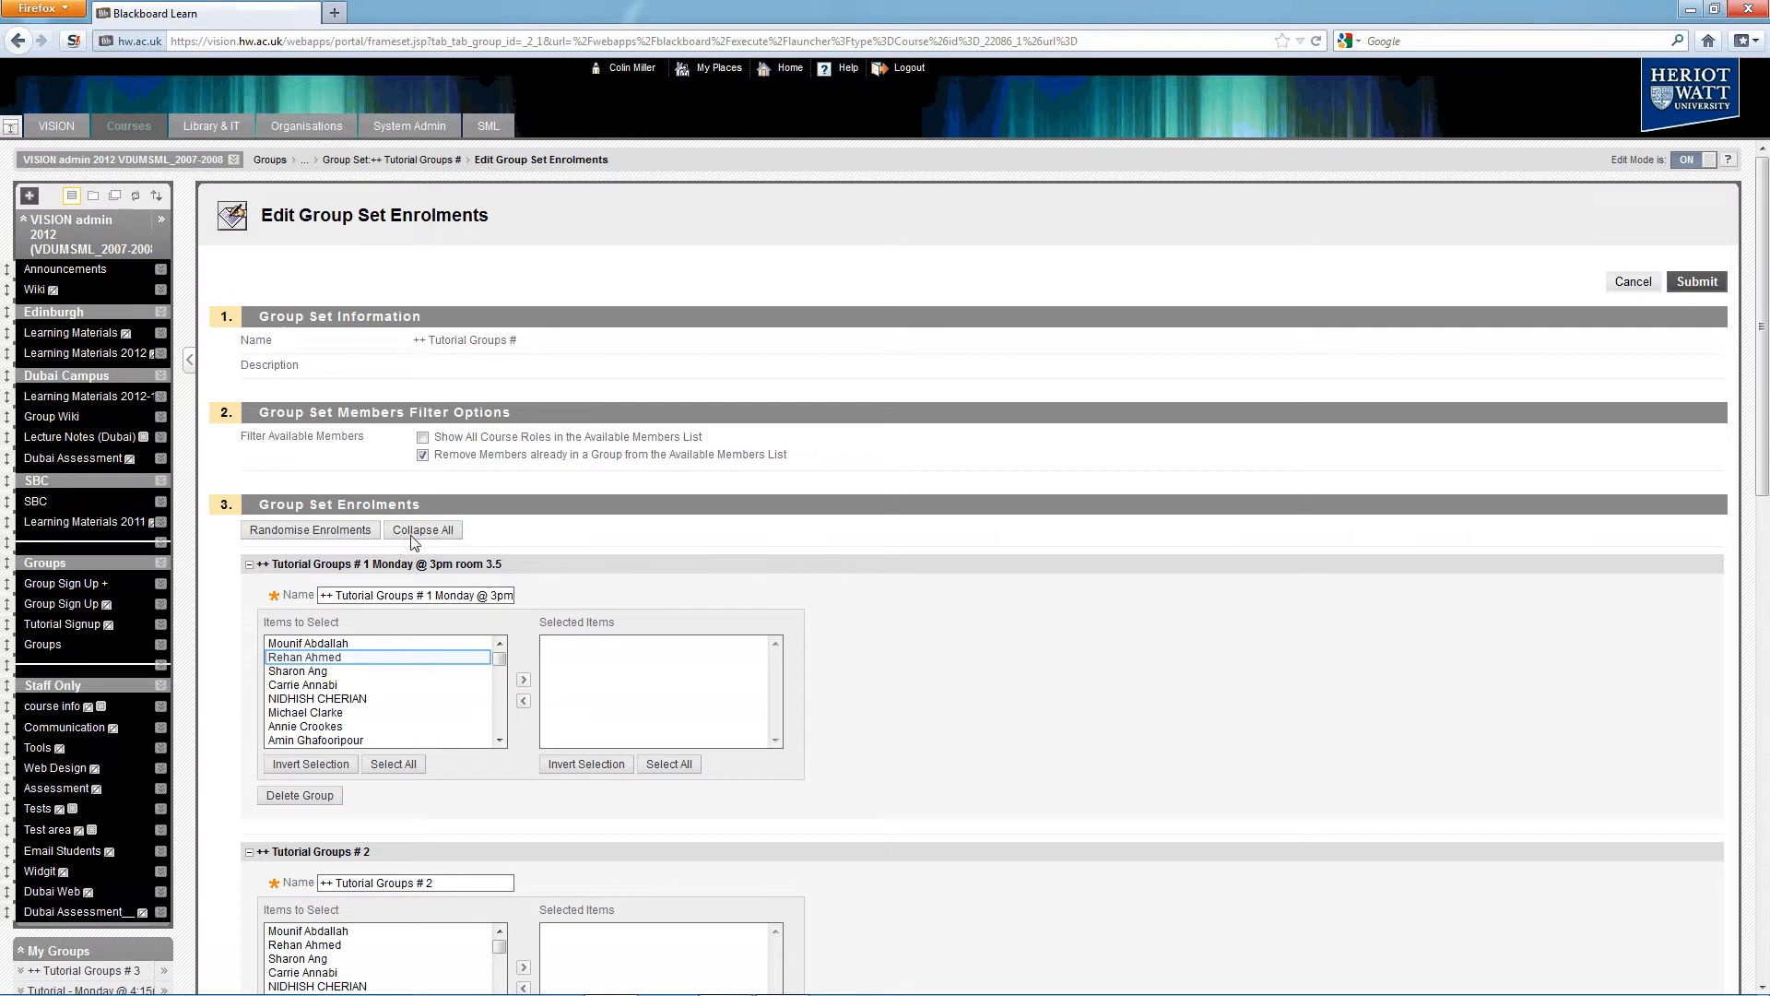
Enrol the second to fifth available students in ++ Tutorial Groups # 1 and the third to seventh available in ++ Tutorial Groups # 2.
drag(343, 660, 322, 701)
click(524, 680)
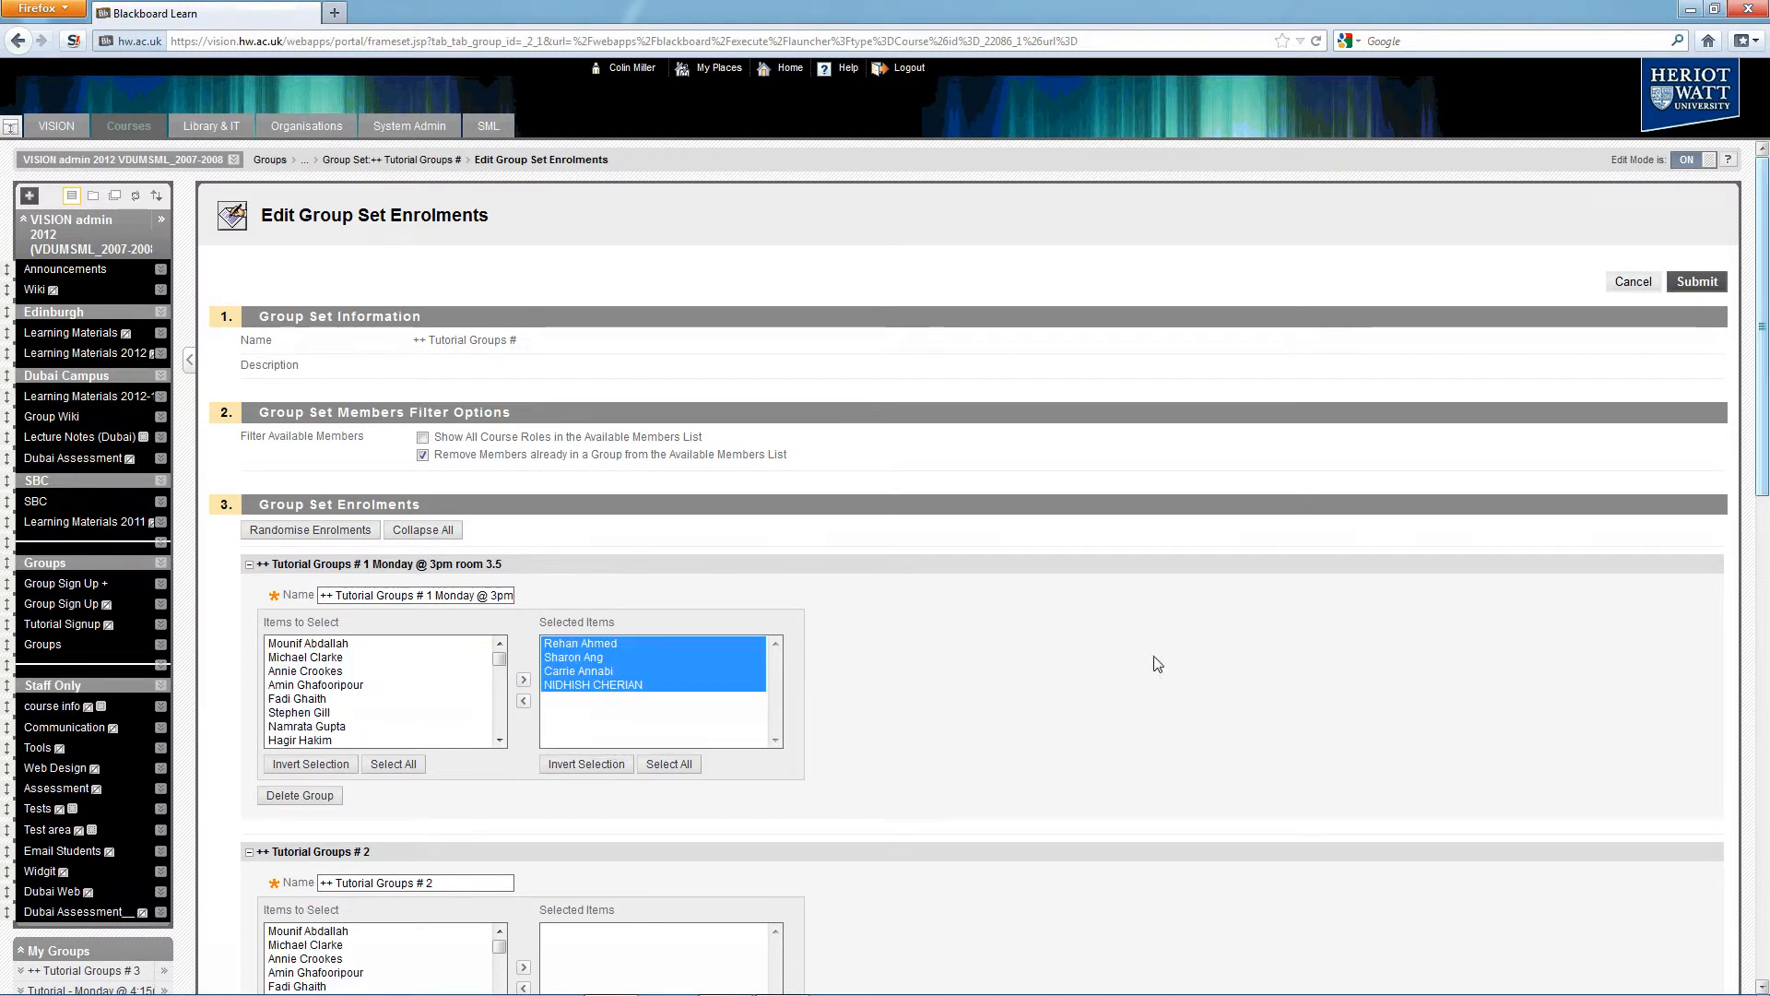
drag(1762, 484, 1761, 653)
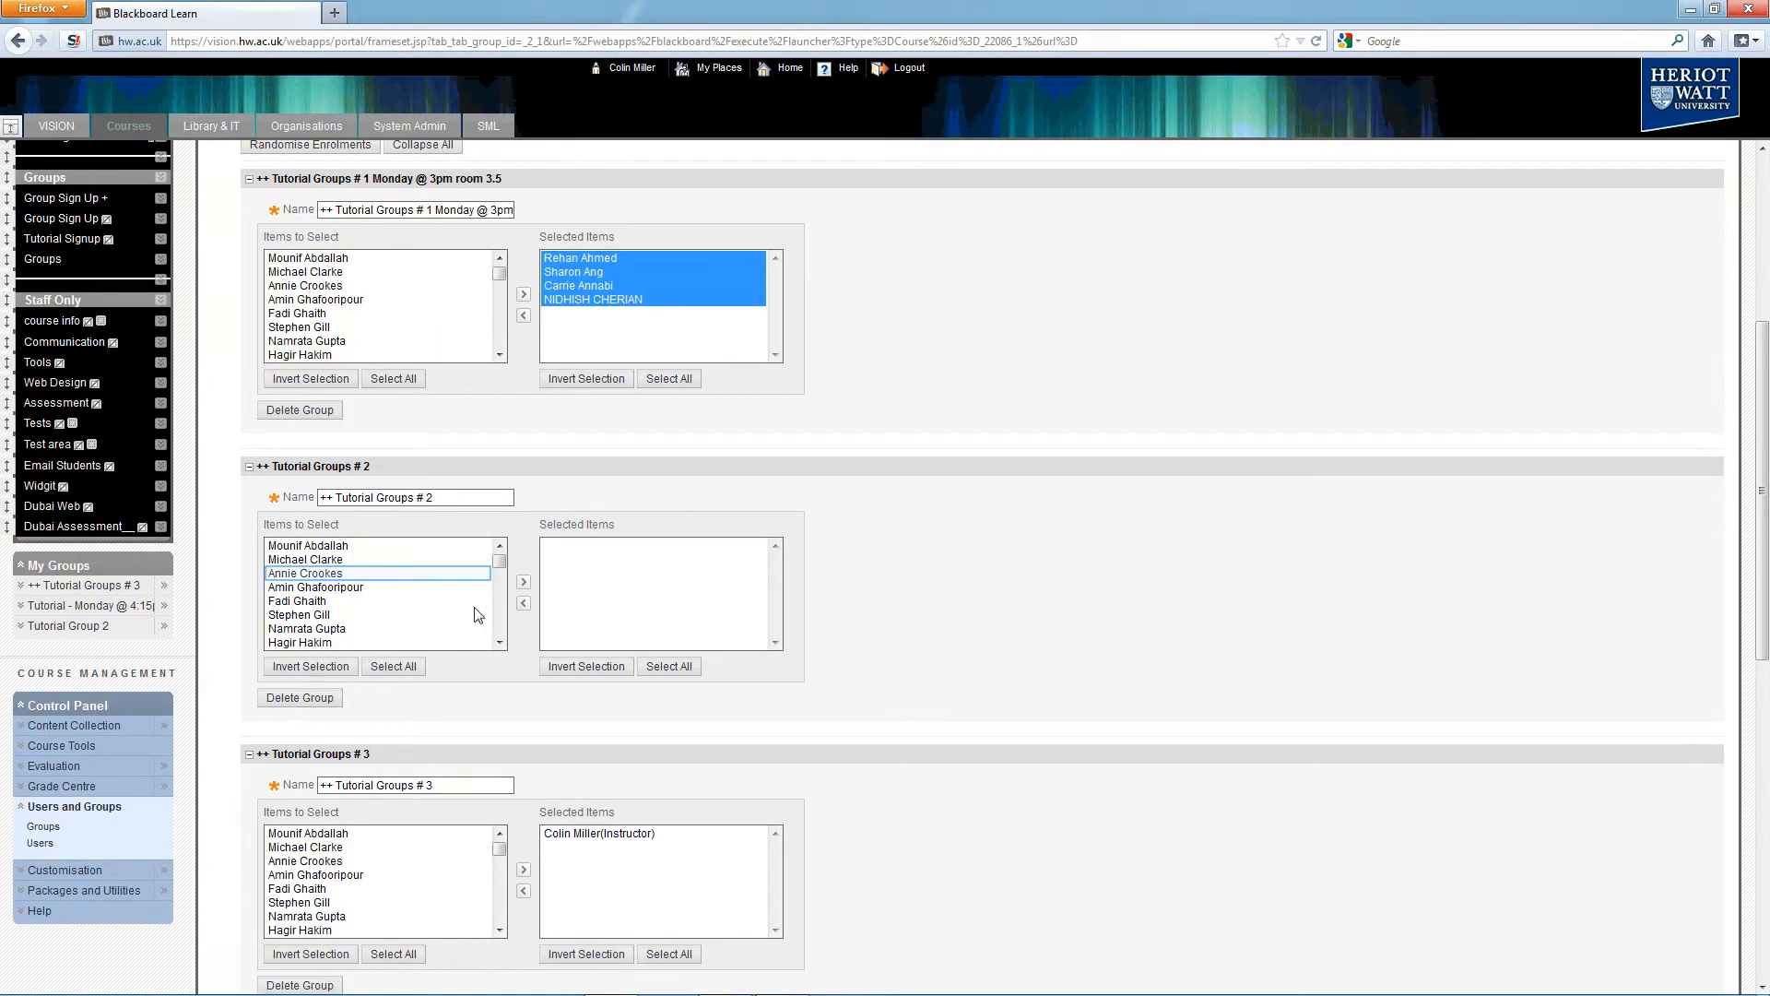
click(313, 573)
shift+click(312, 629)
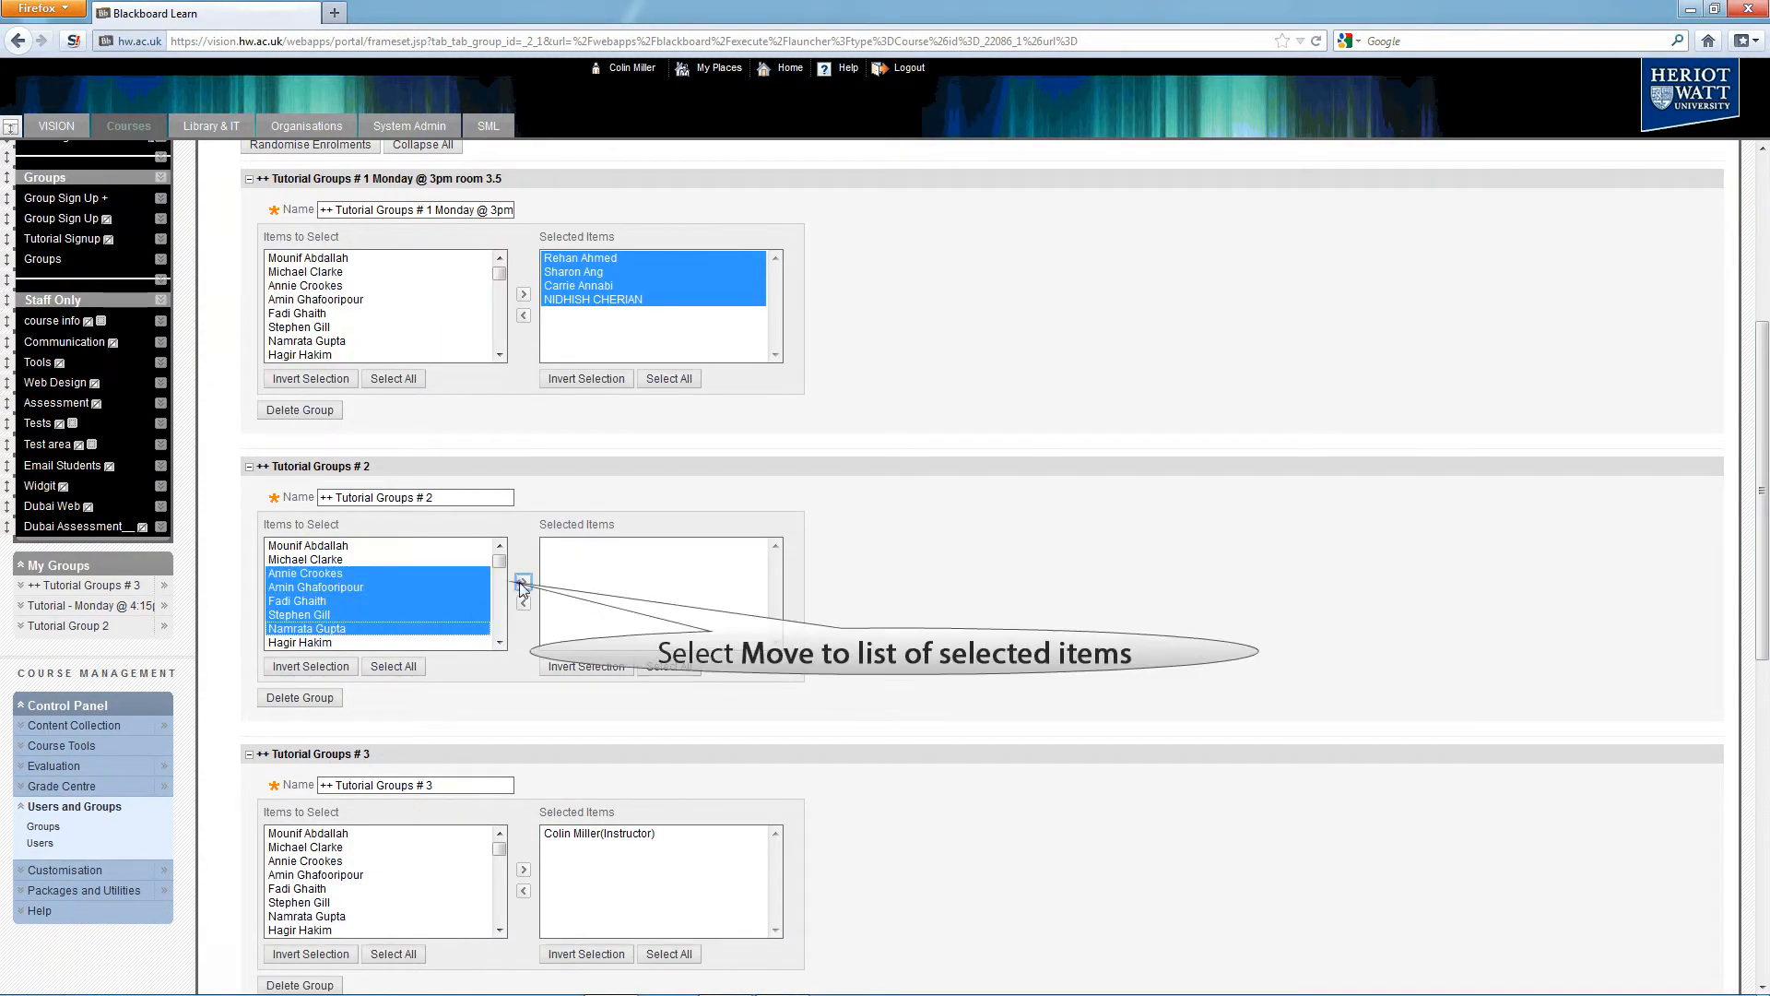
click(523, 581)
Enrol the fourth to seventh available students in ++ Tutorial Groups # 3.
drag(1765, 511, 1765, 641)
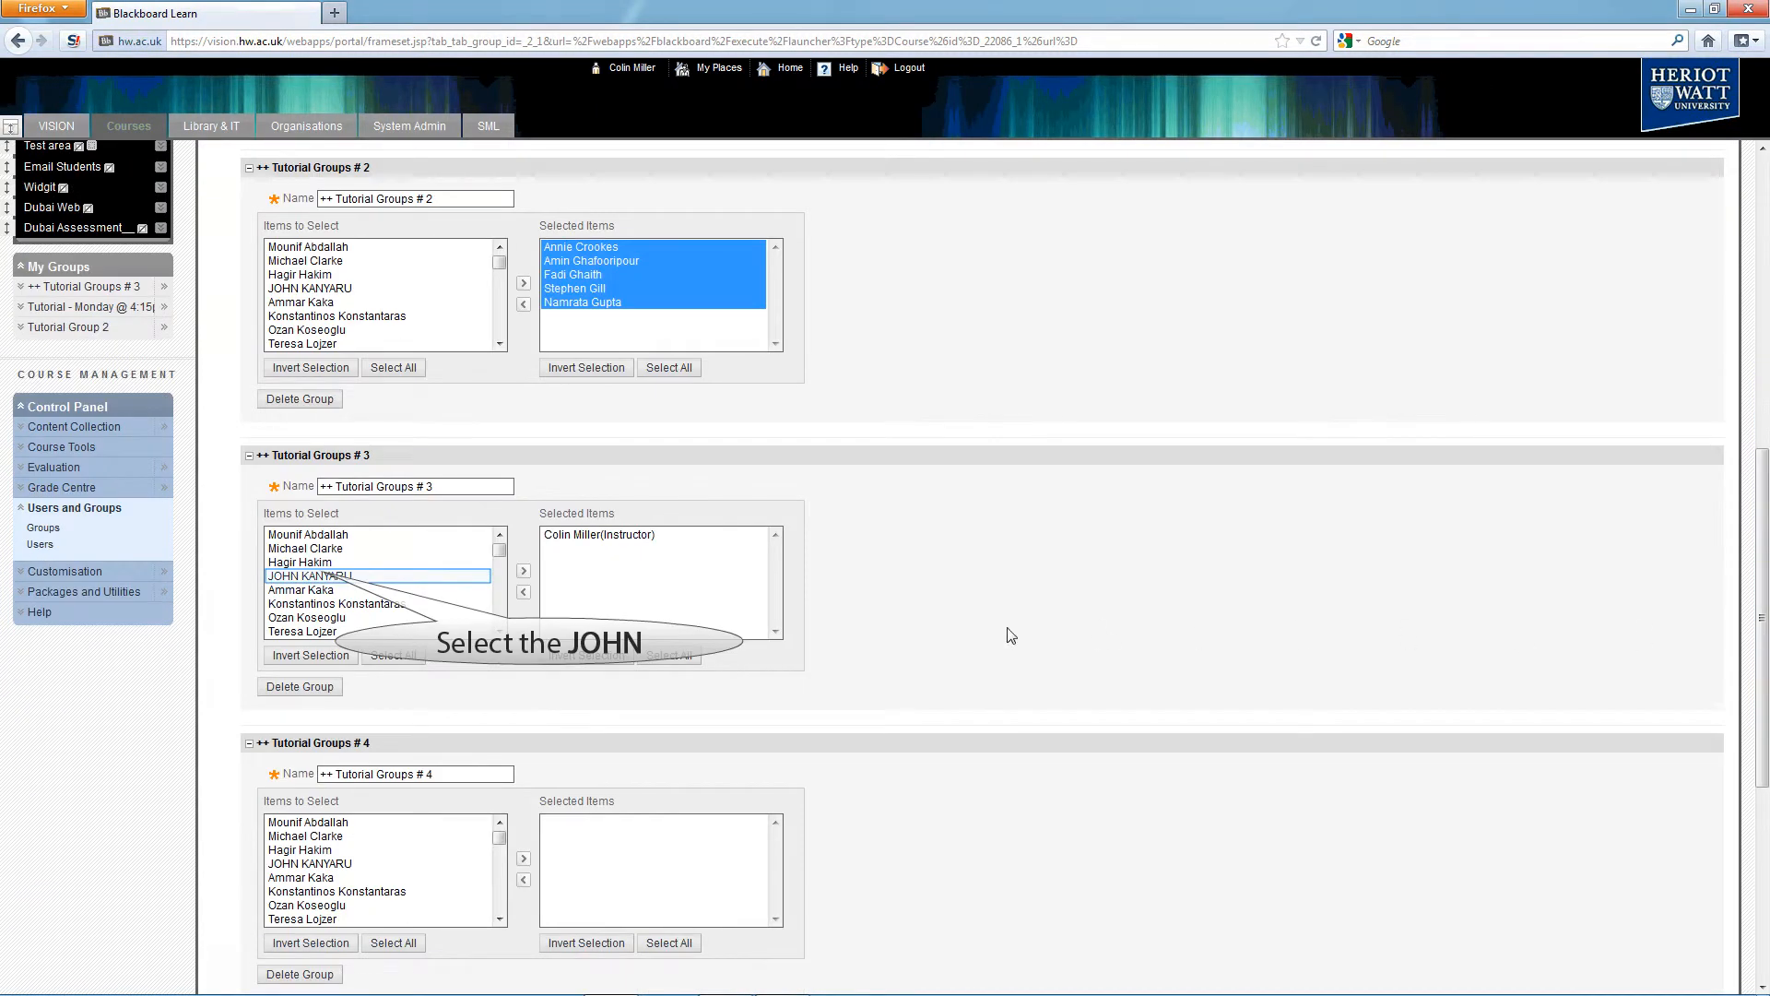
click(324, 576)
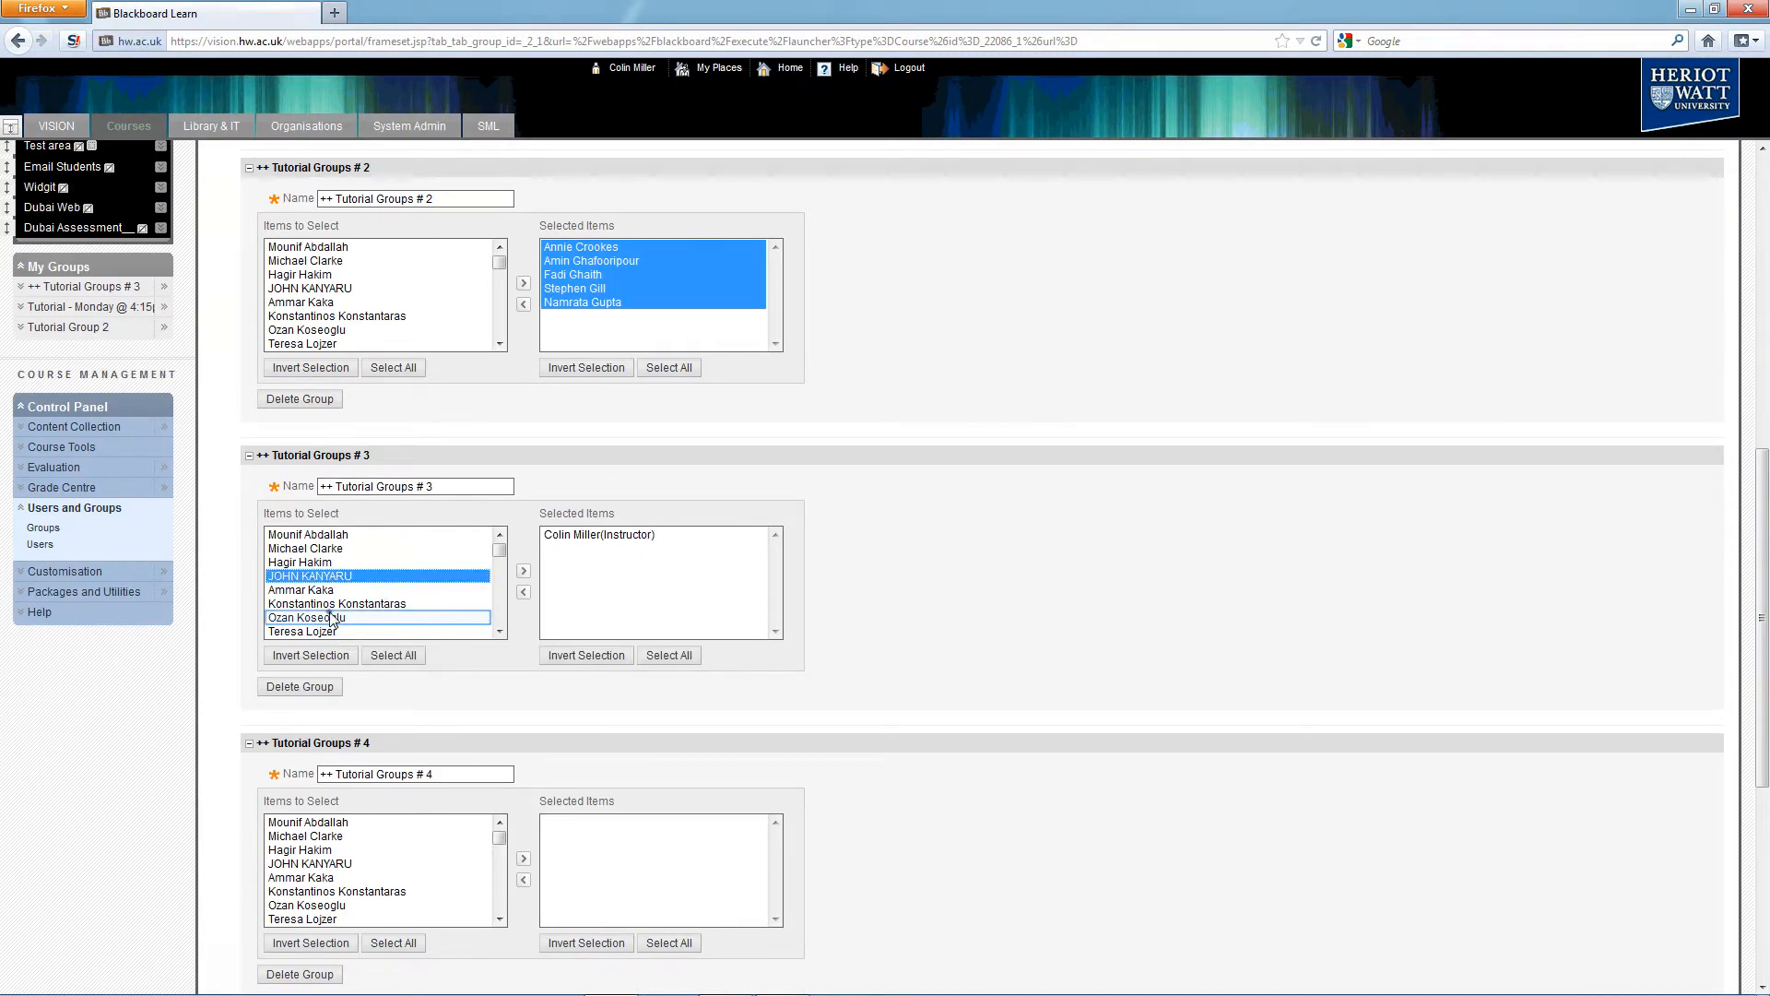
shift+click(328, 616)
click(523, 571)
click(655, 563)
click(704, 289)
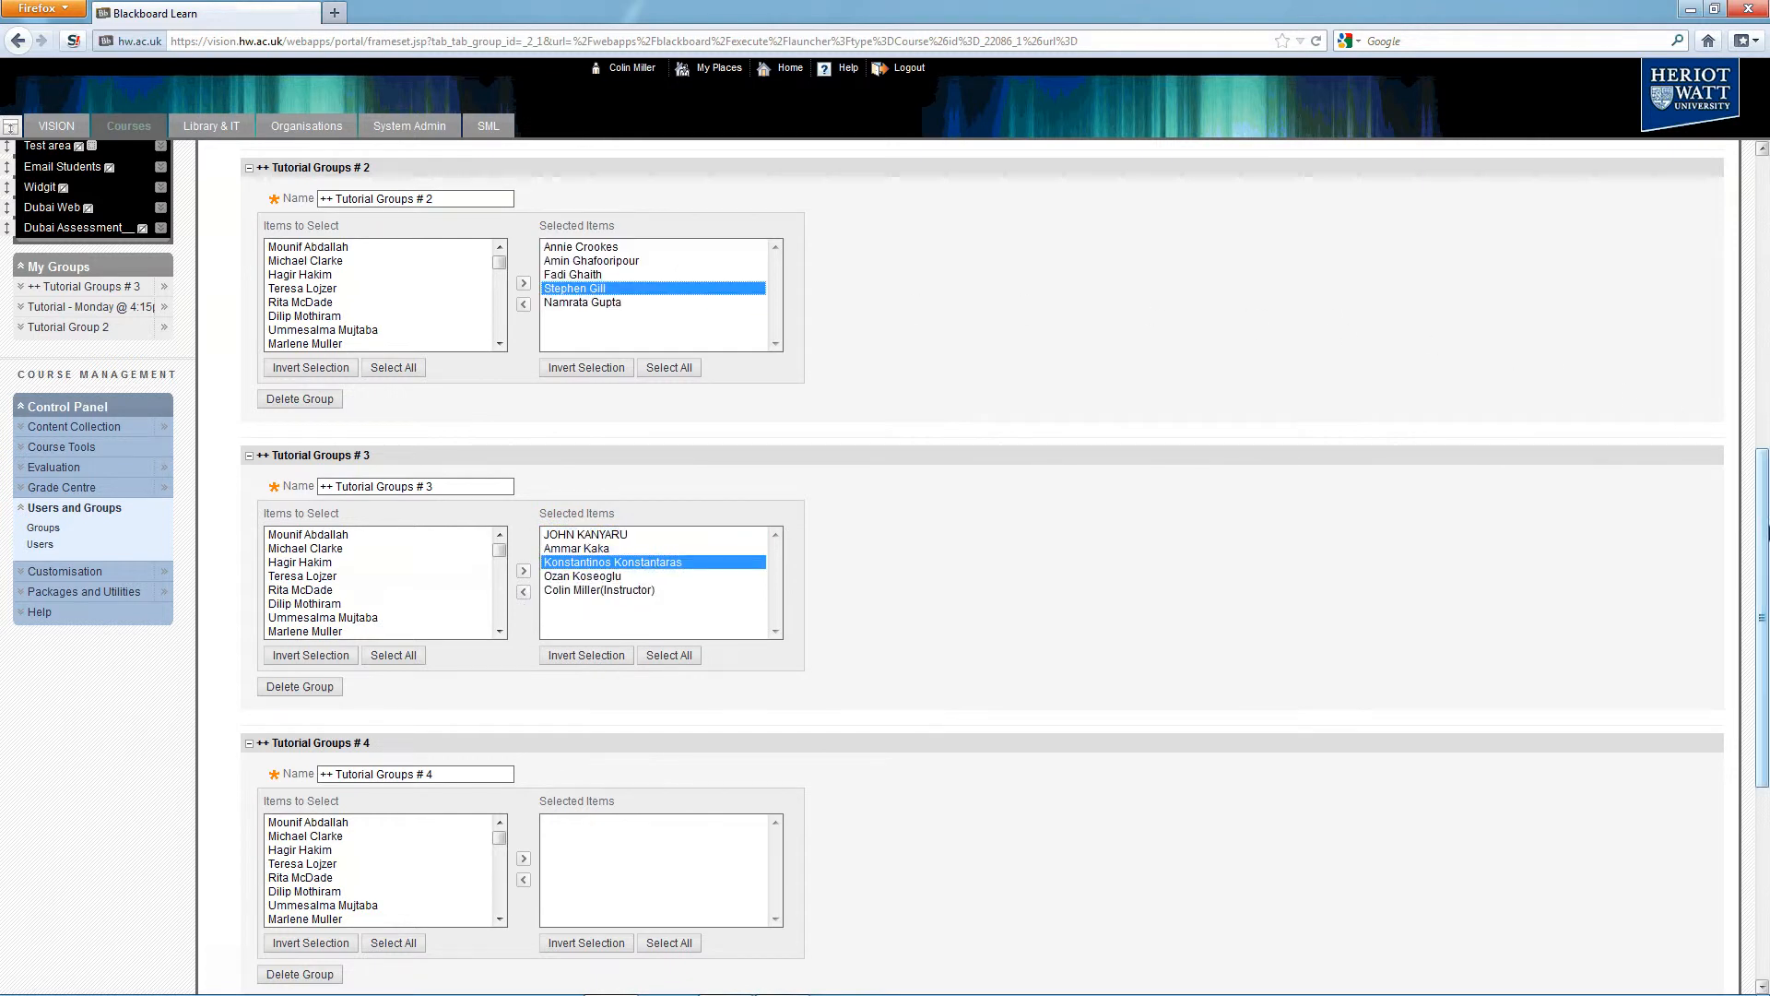
Remove every student except the first listed from ++ Tutorial Groups # 1, starting with the third one.
scroll(1630, 395, up, 5)
click(643, 496)
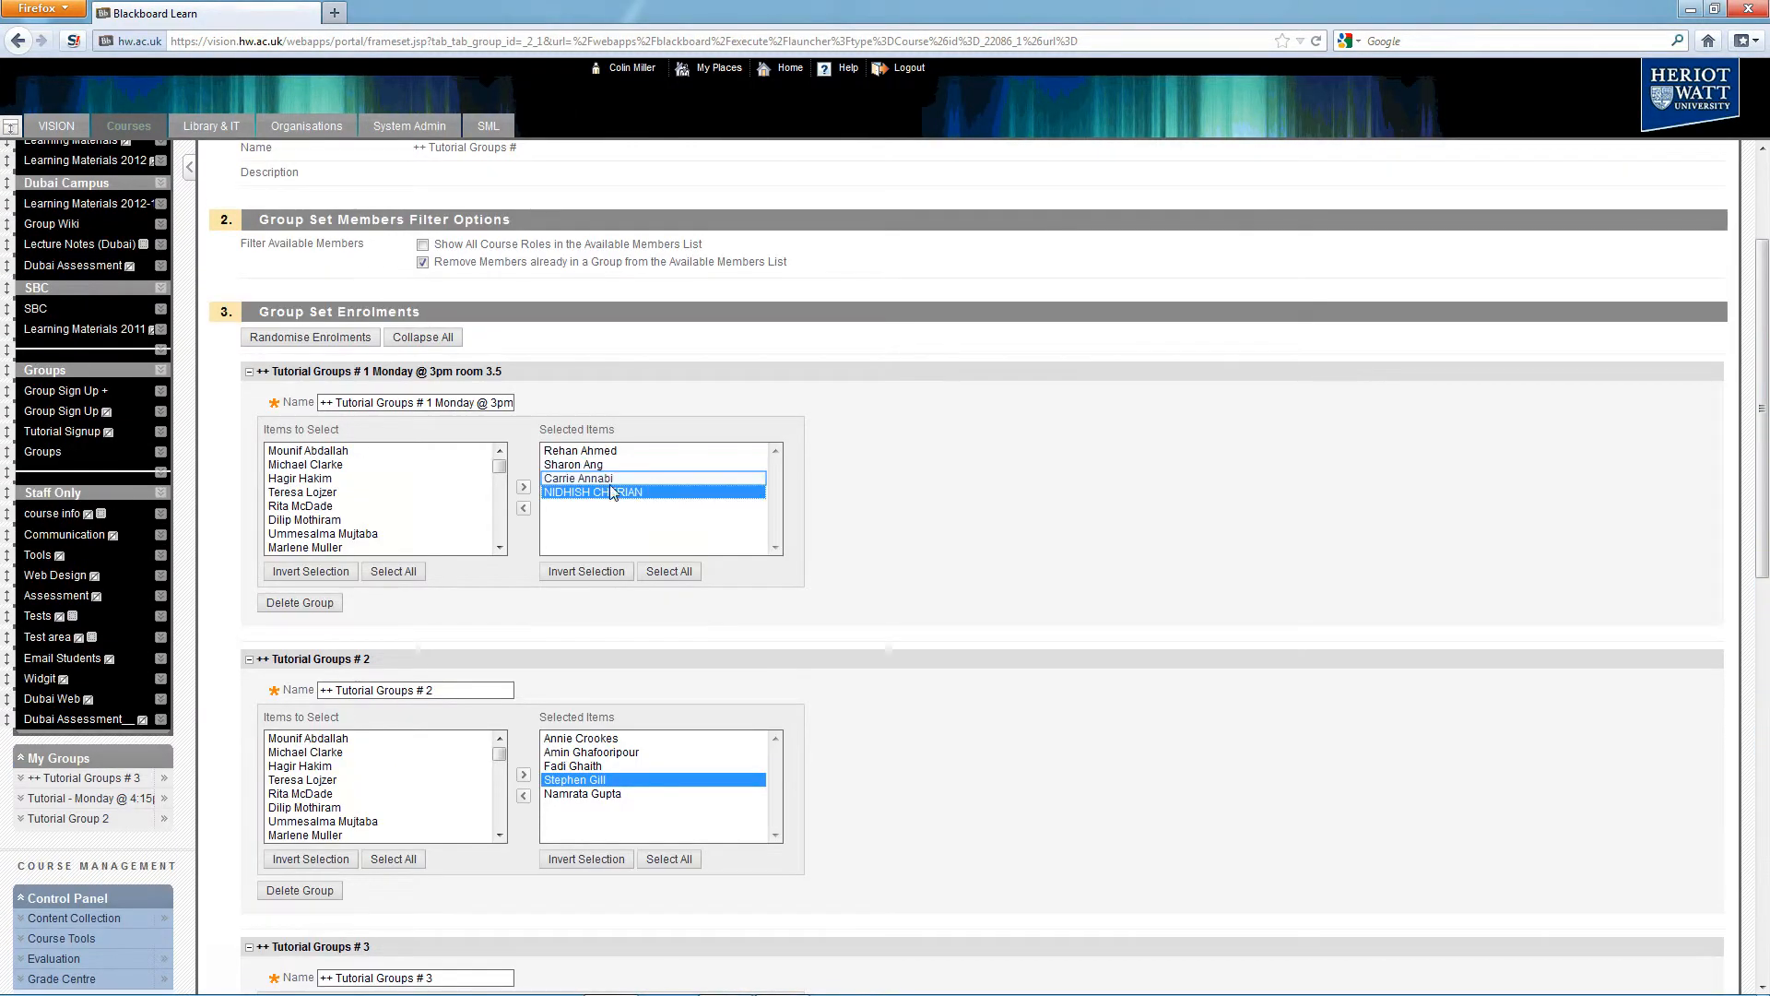
click(609, 479)
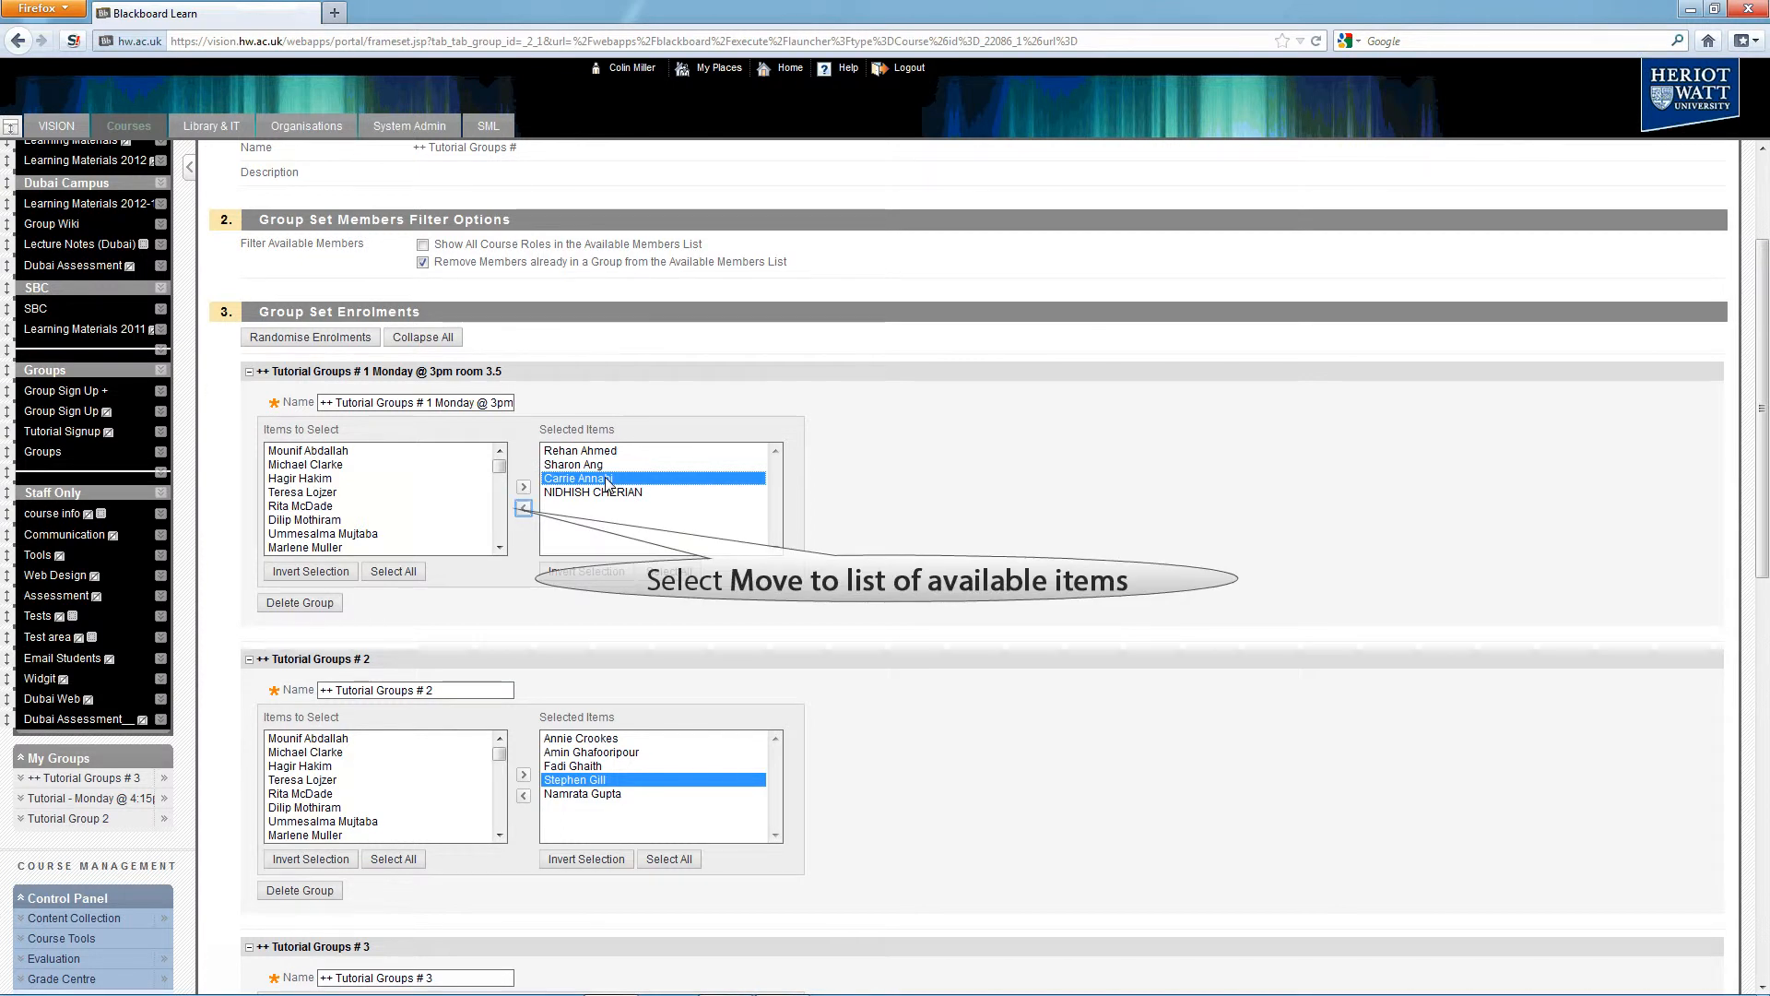
click(524, 508)
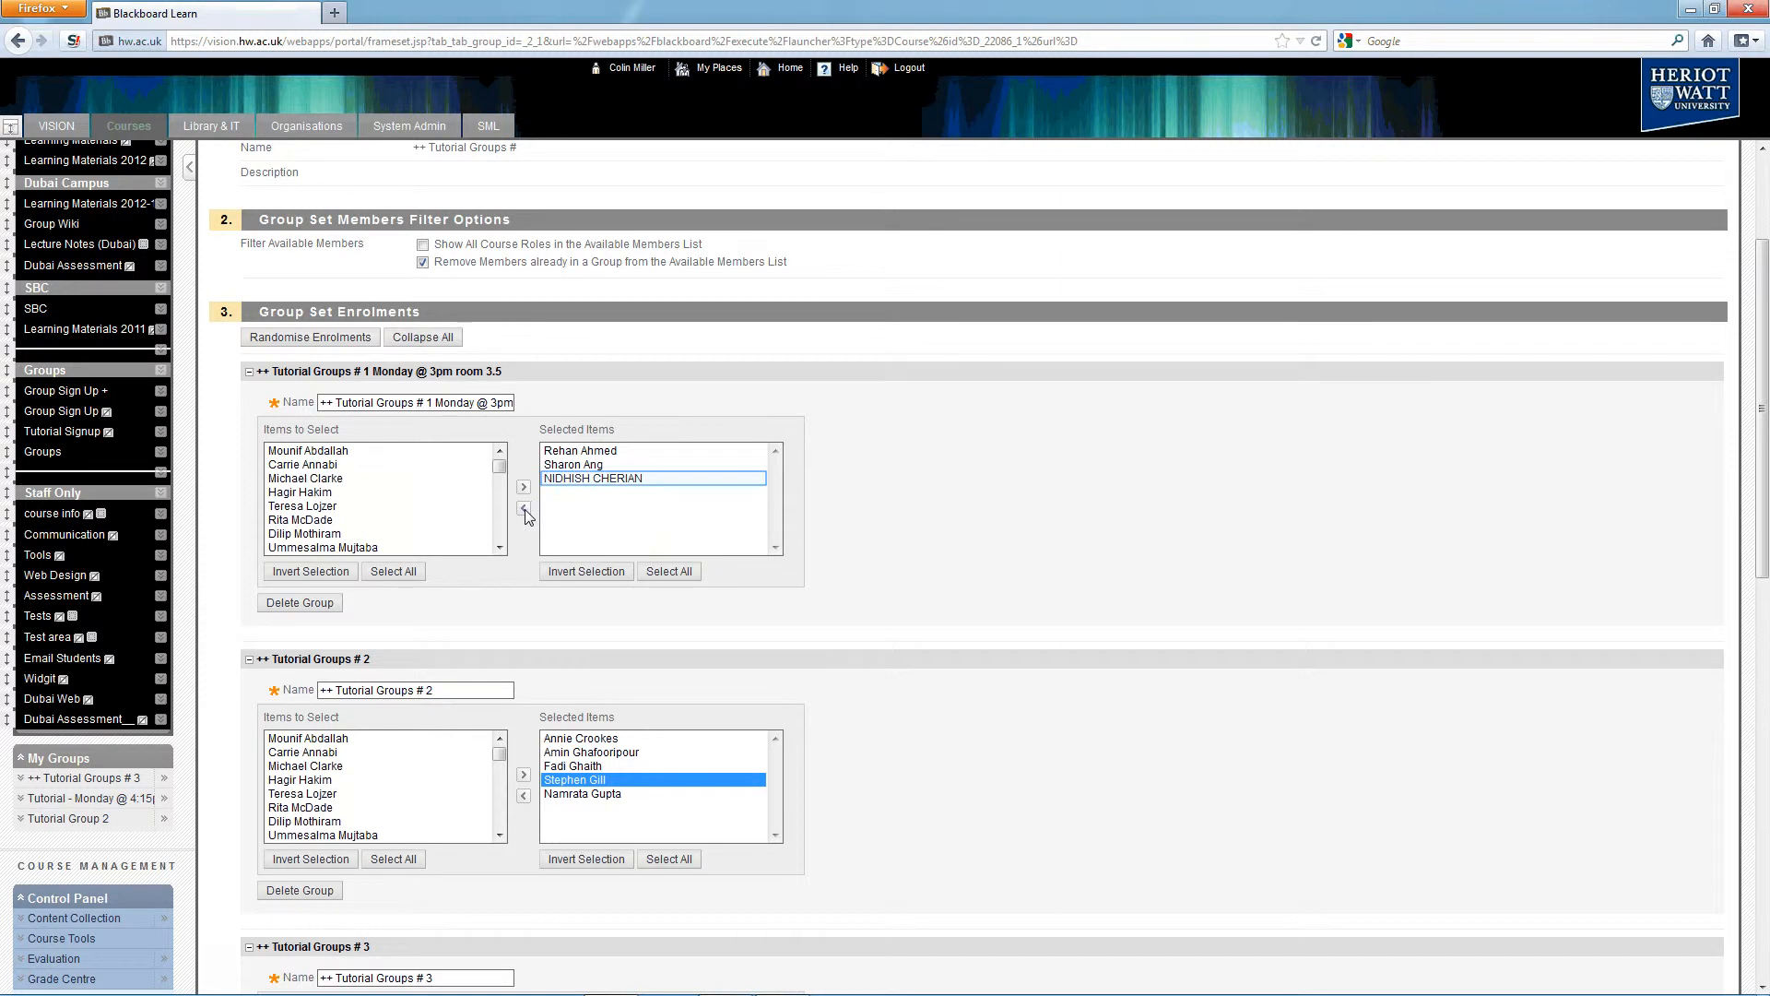
click(599, 479)
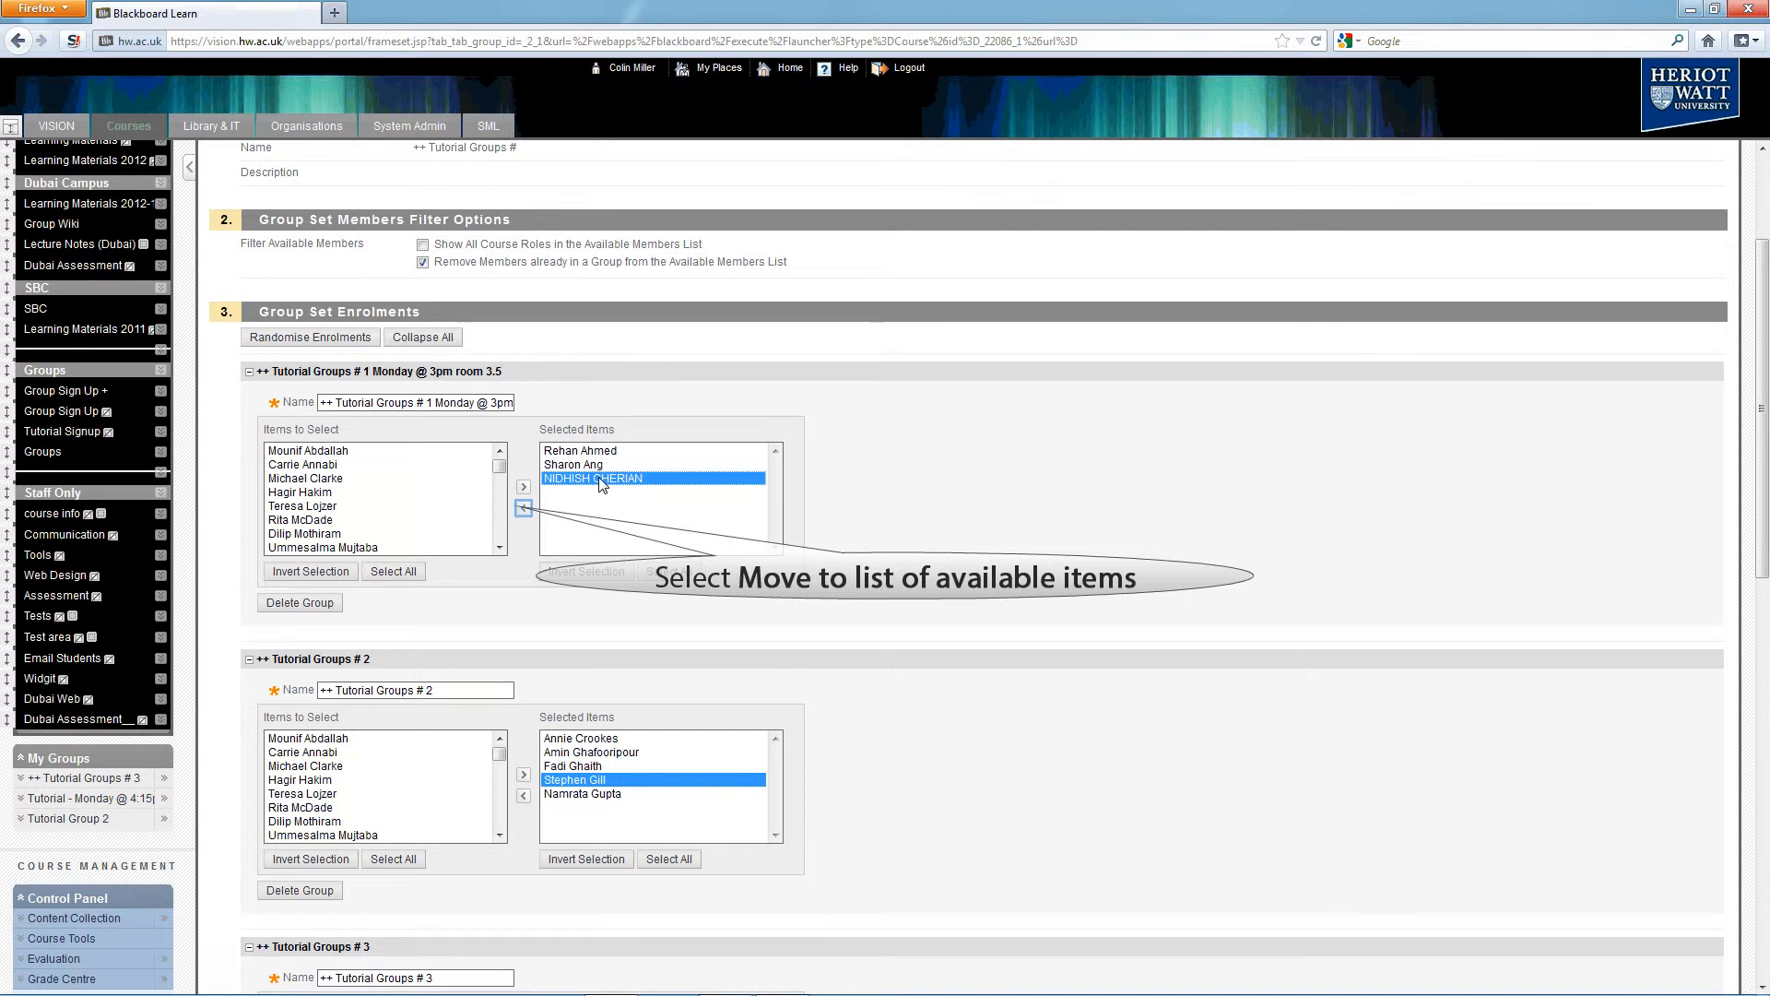
click(524, 510)
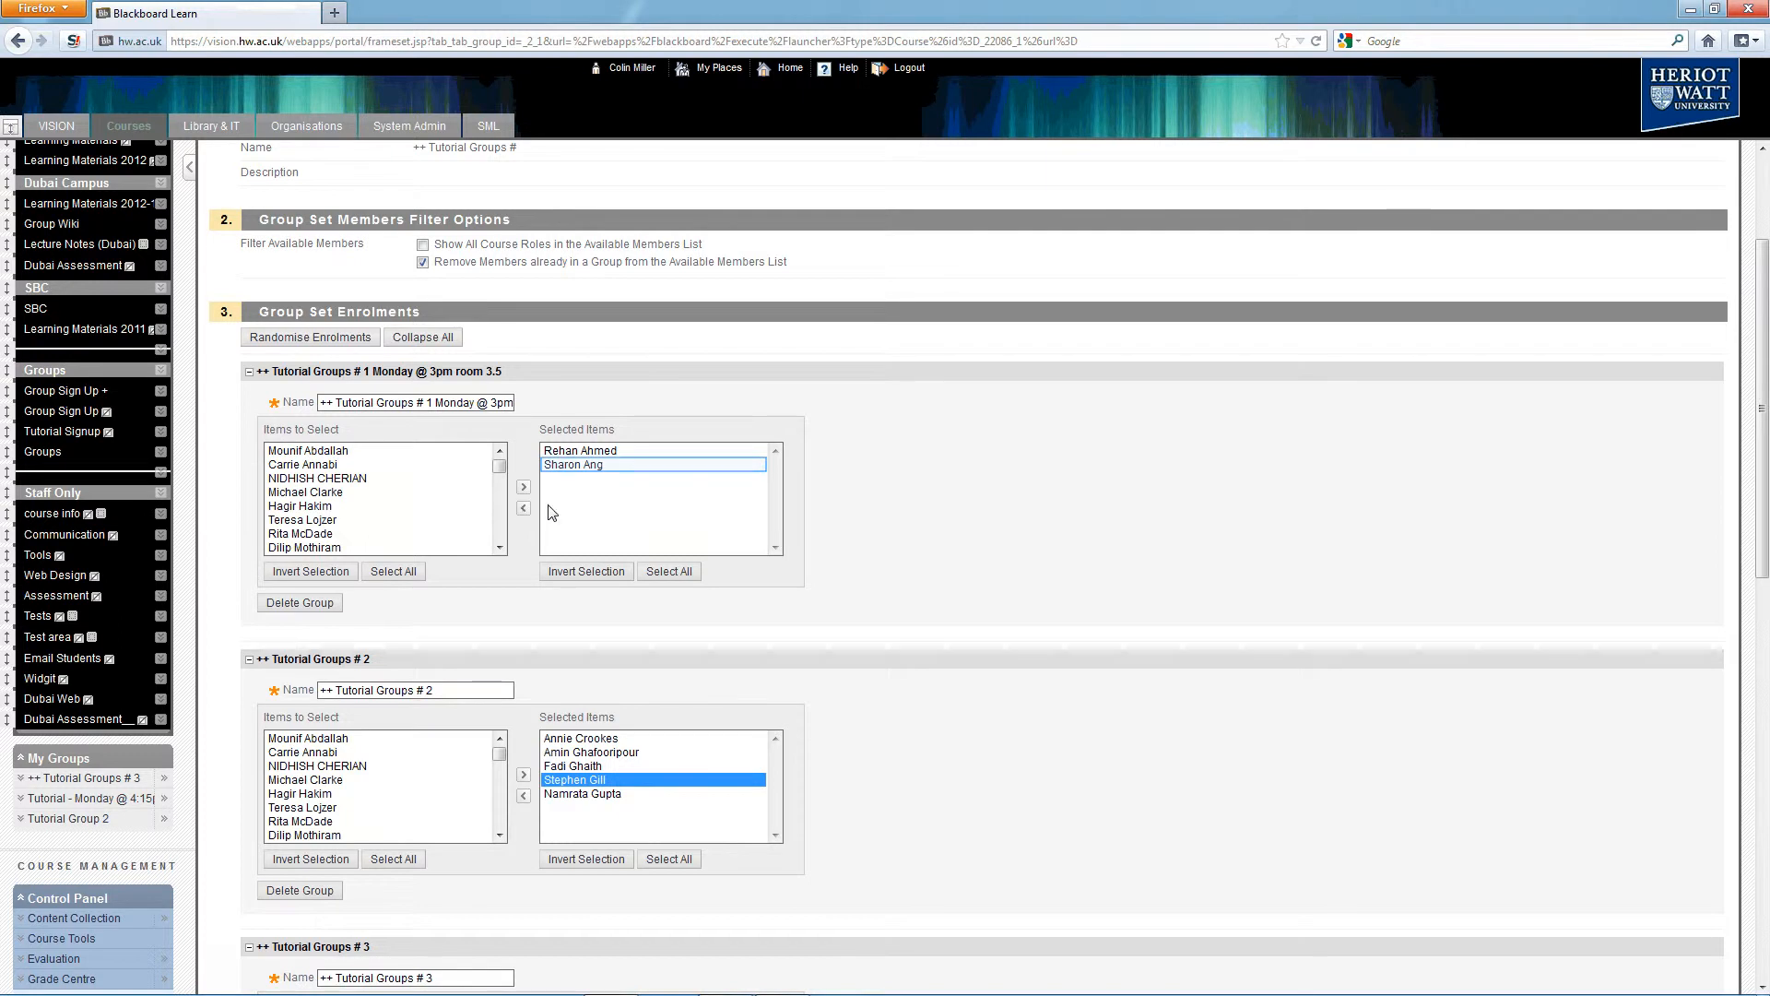
click(575, 464)
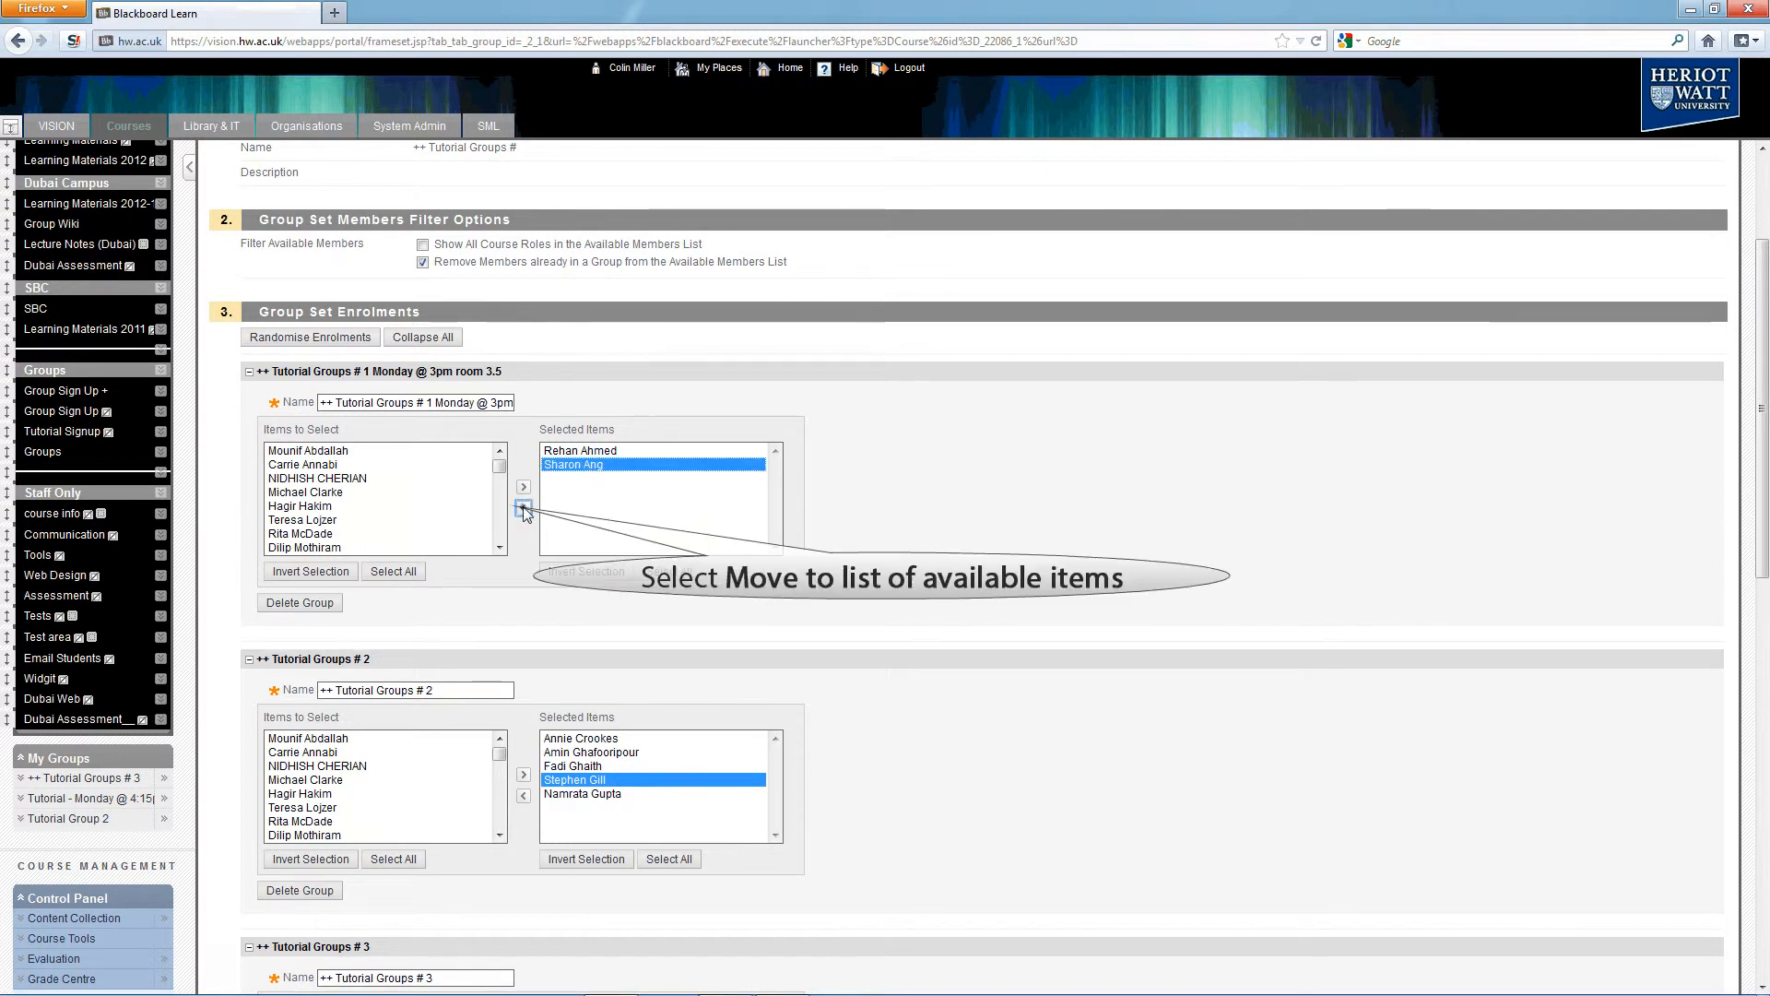
click(523, 508)
Enrol the fourth and then the sixth available student in ++ Tutorial Groups # 1, and the third available student in ++ Tutorial Groups # 2.
click(356, 493)
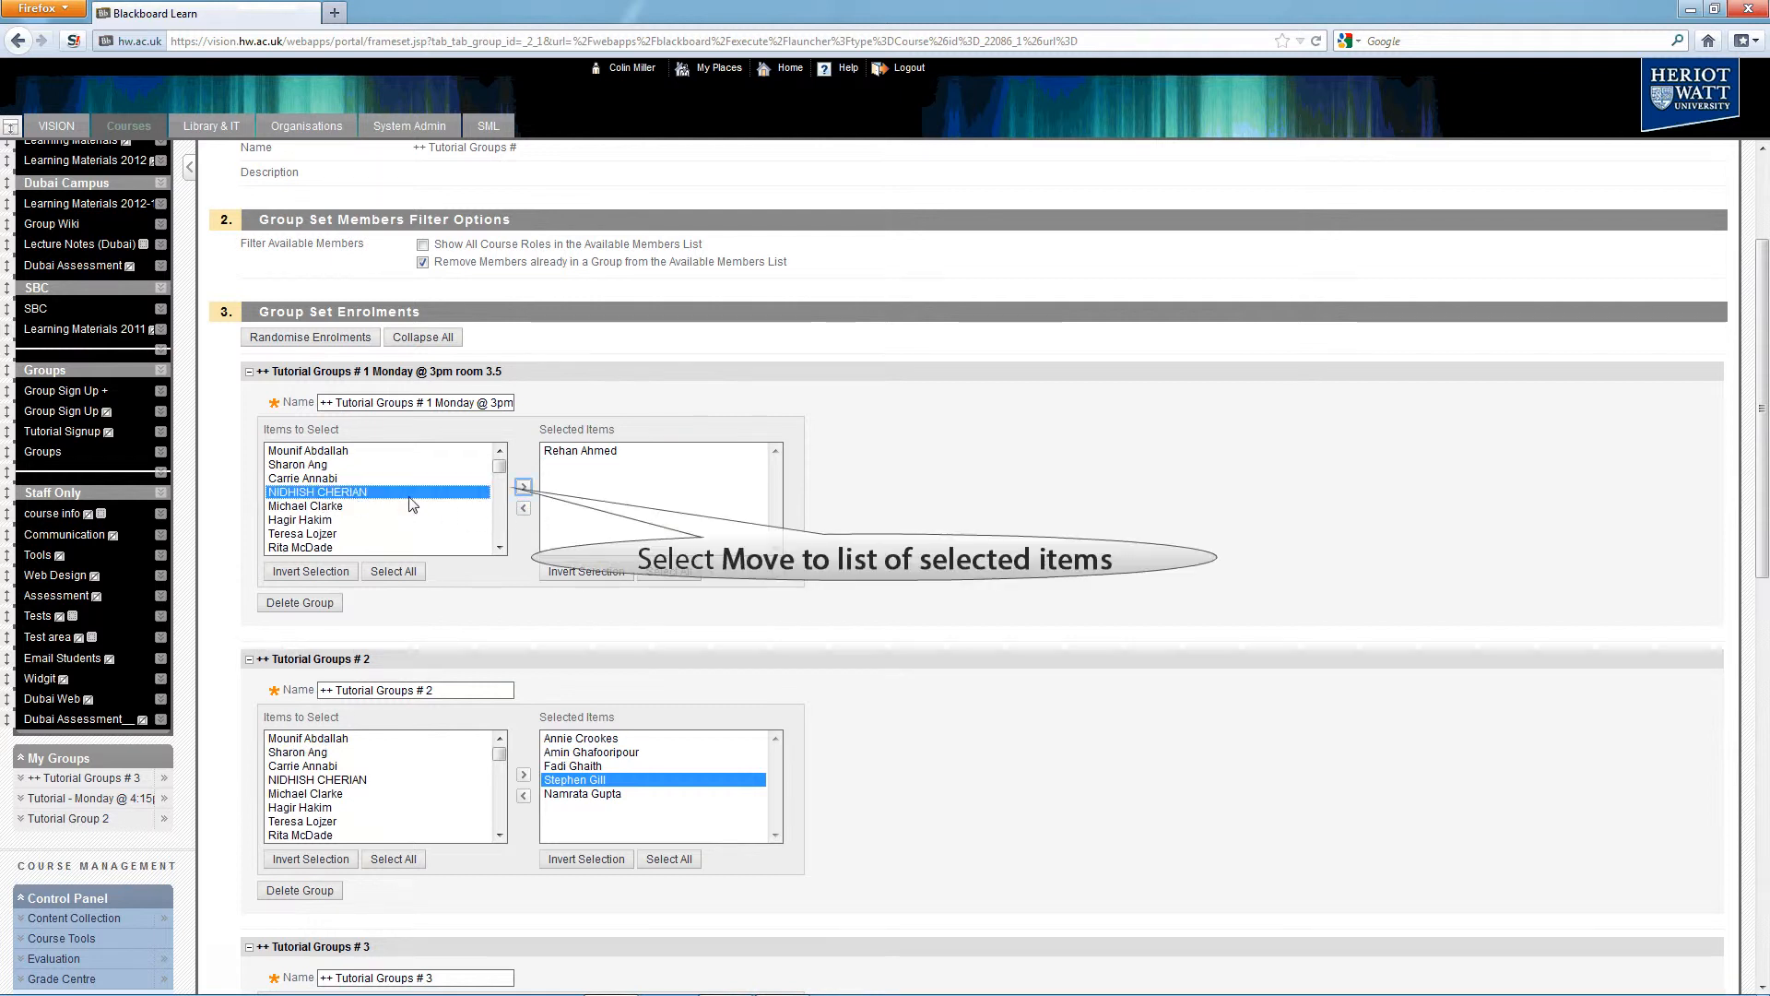
click(523, 489)
click(355, 520)
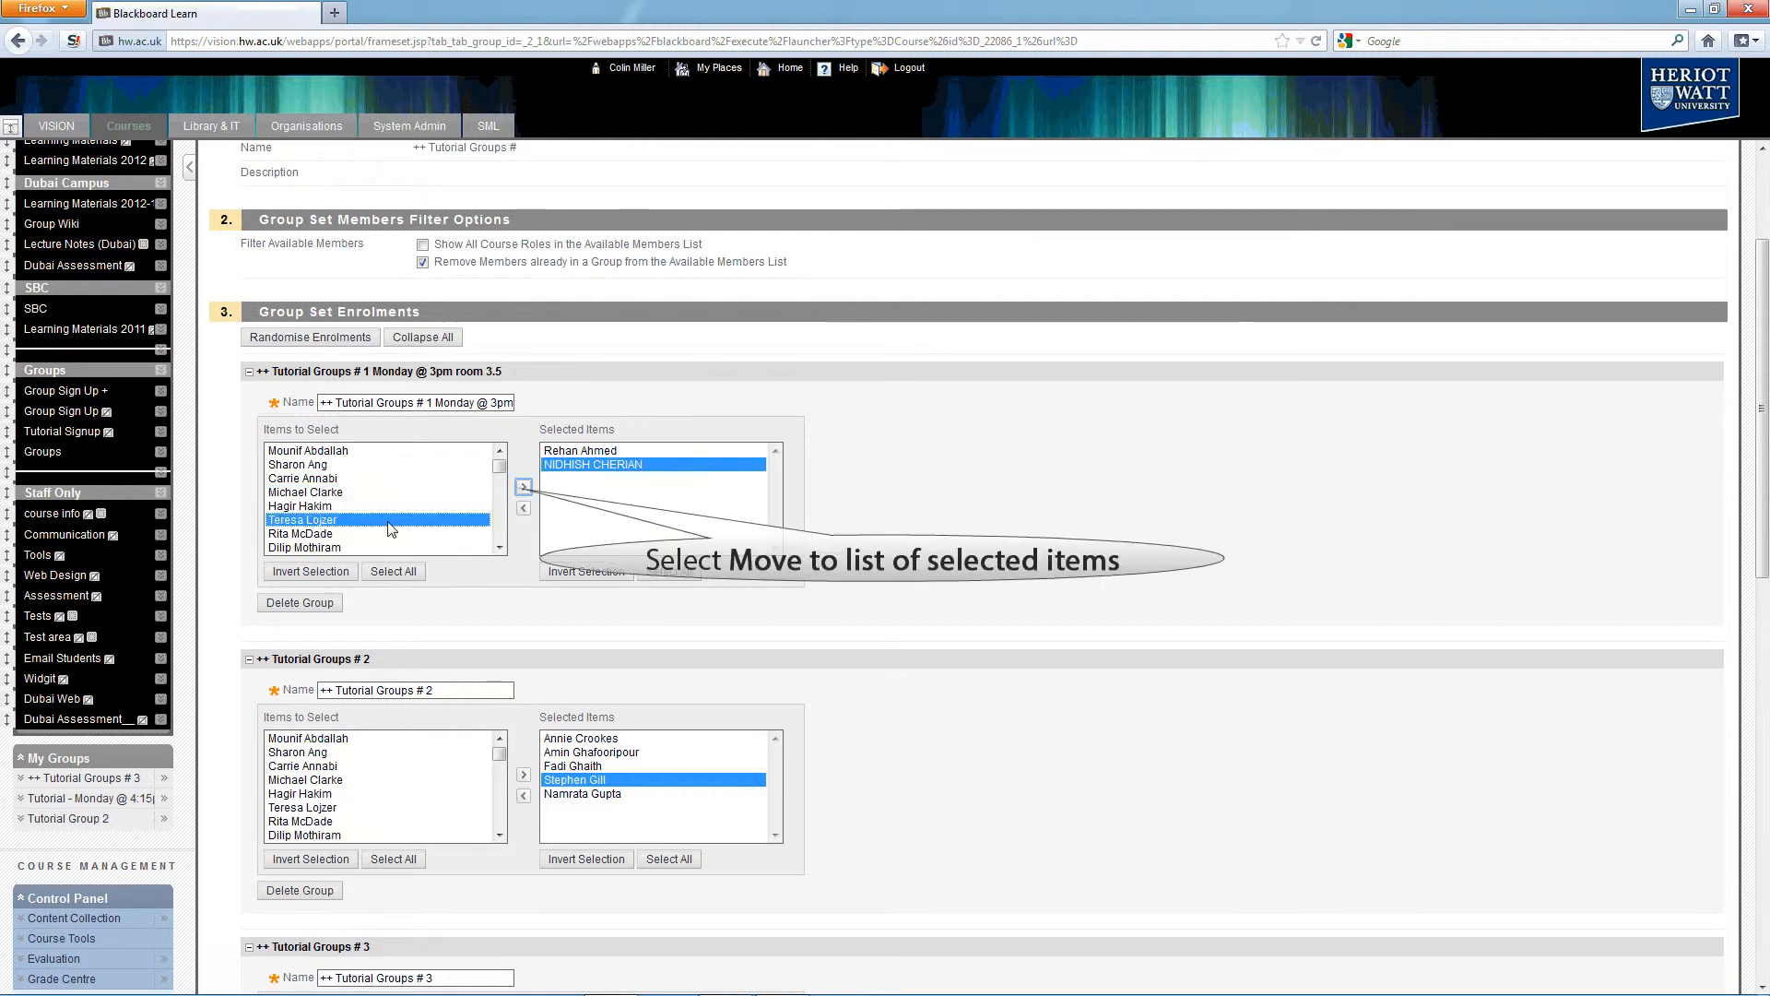
click(523, 486)
click(478, 768)
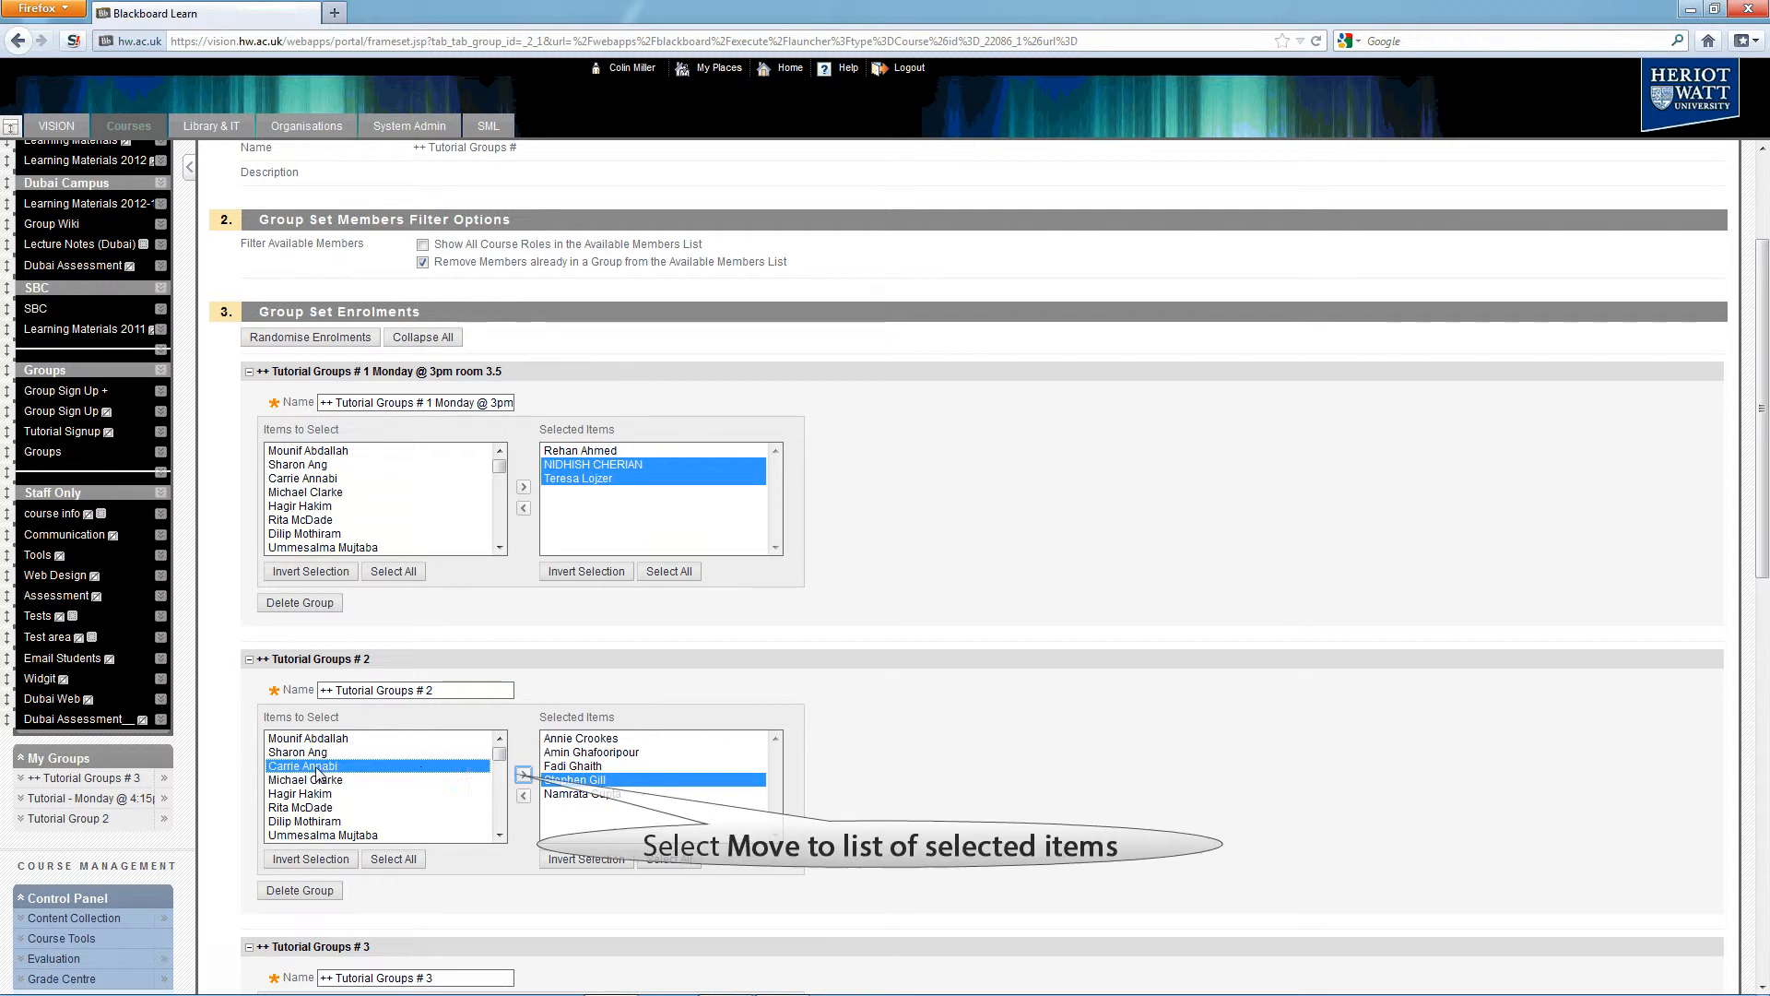
click(523, 774)
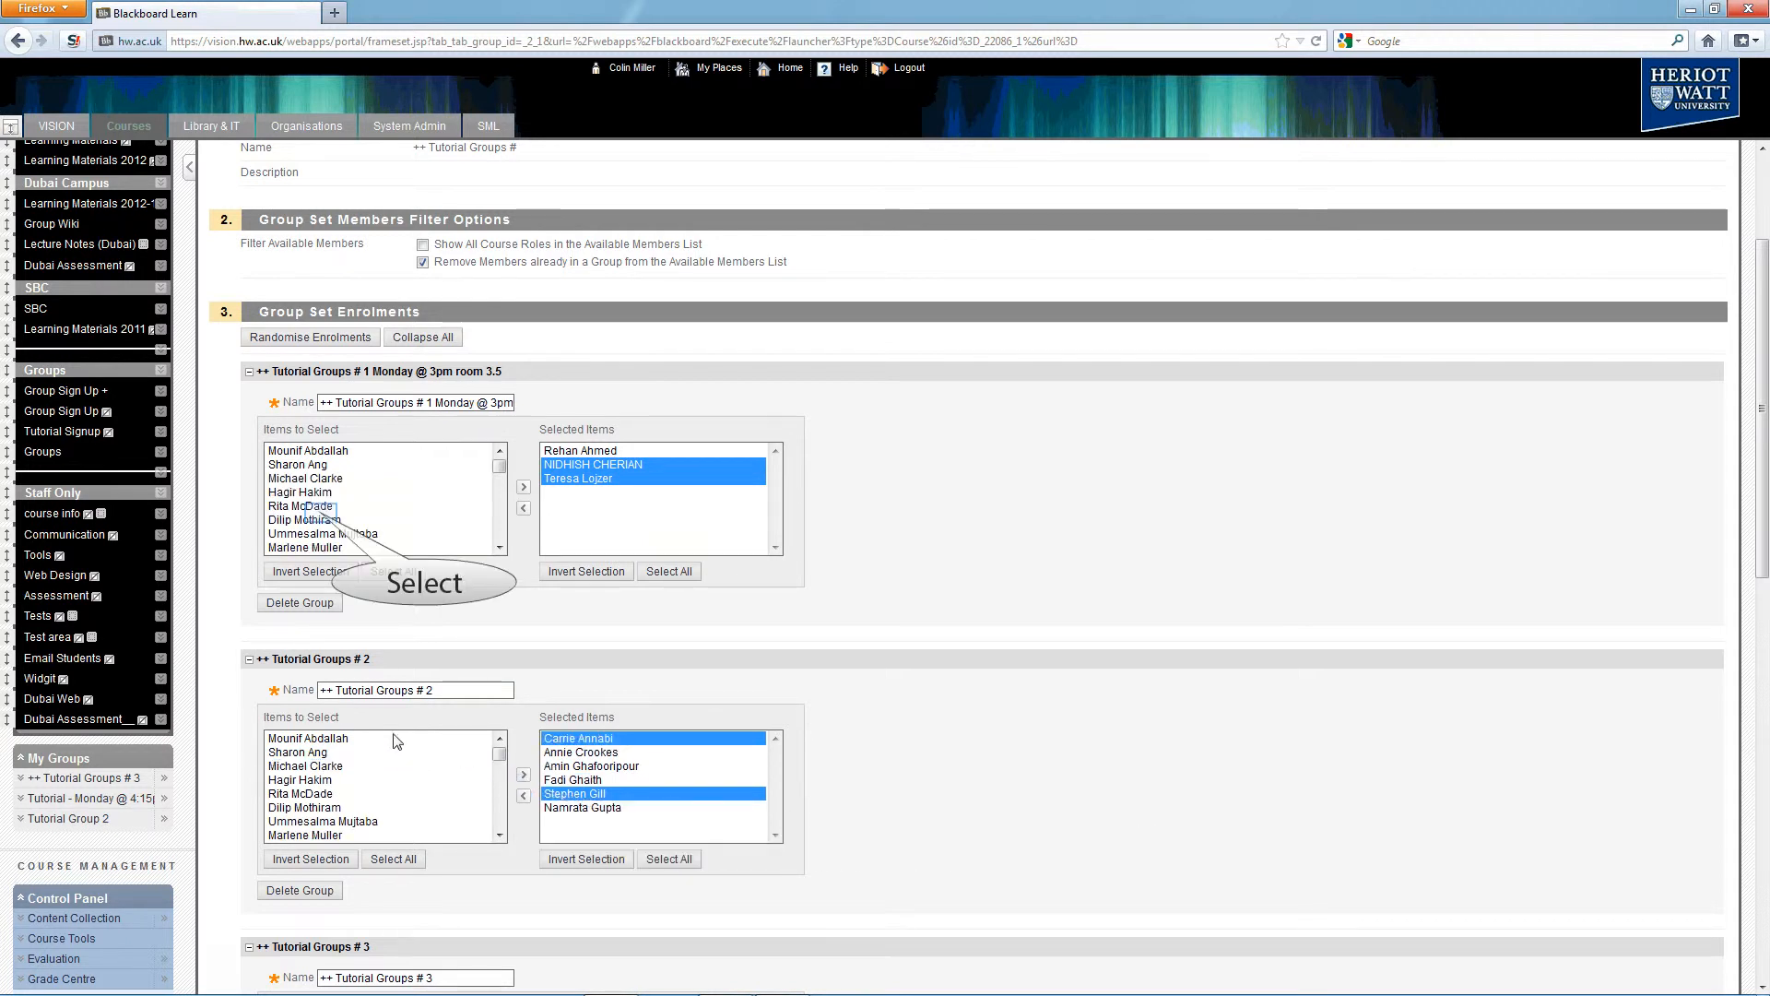
click(314, 508)
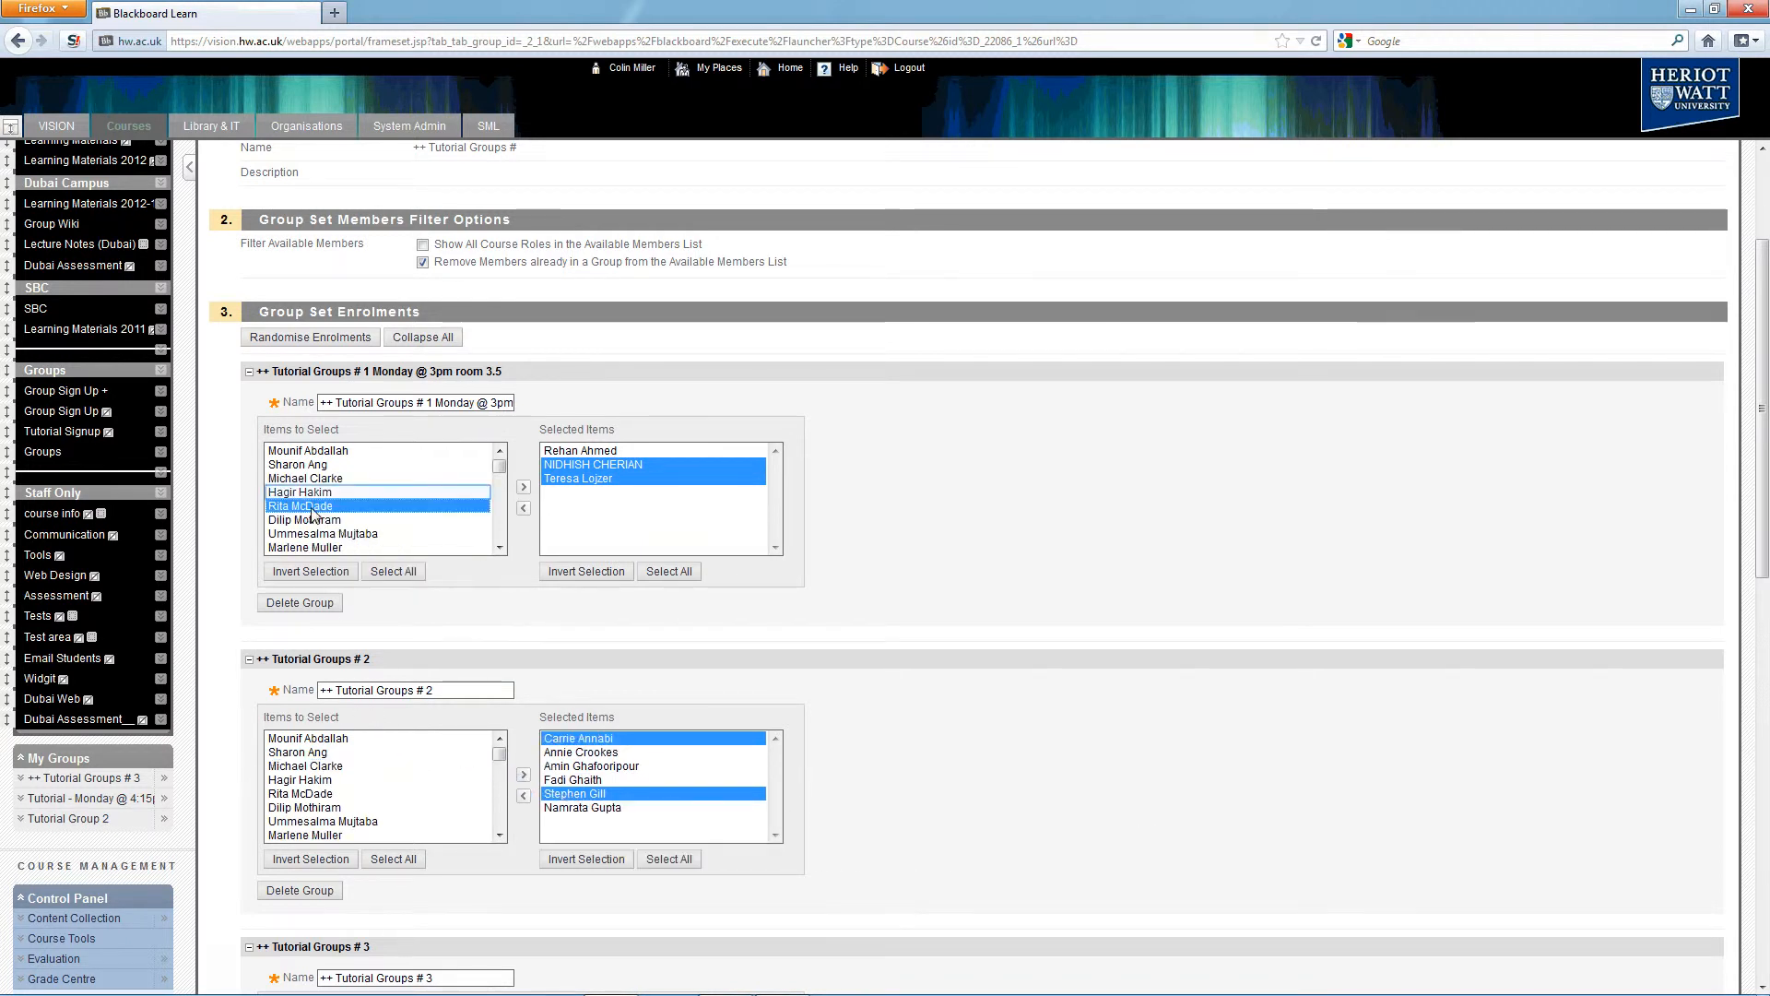
click(312, 491)
click(314, 478)
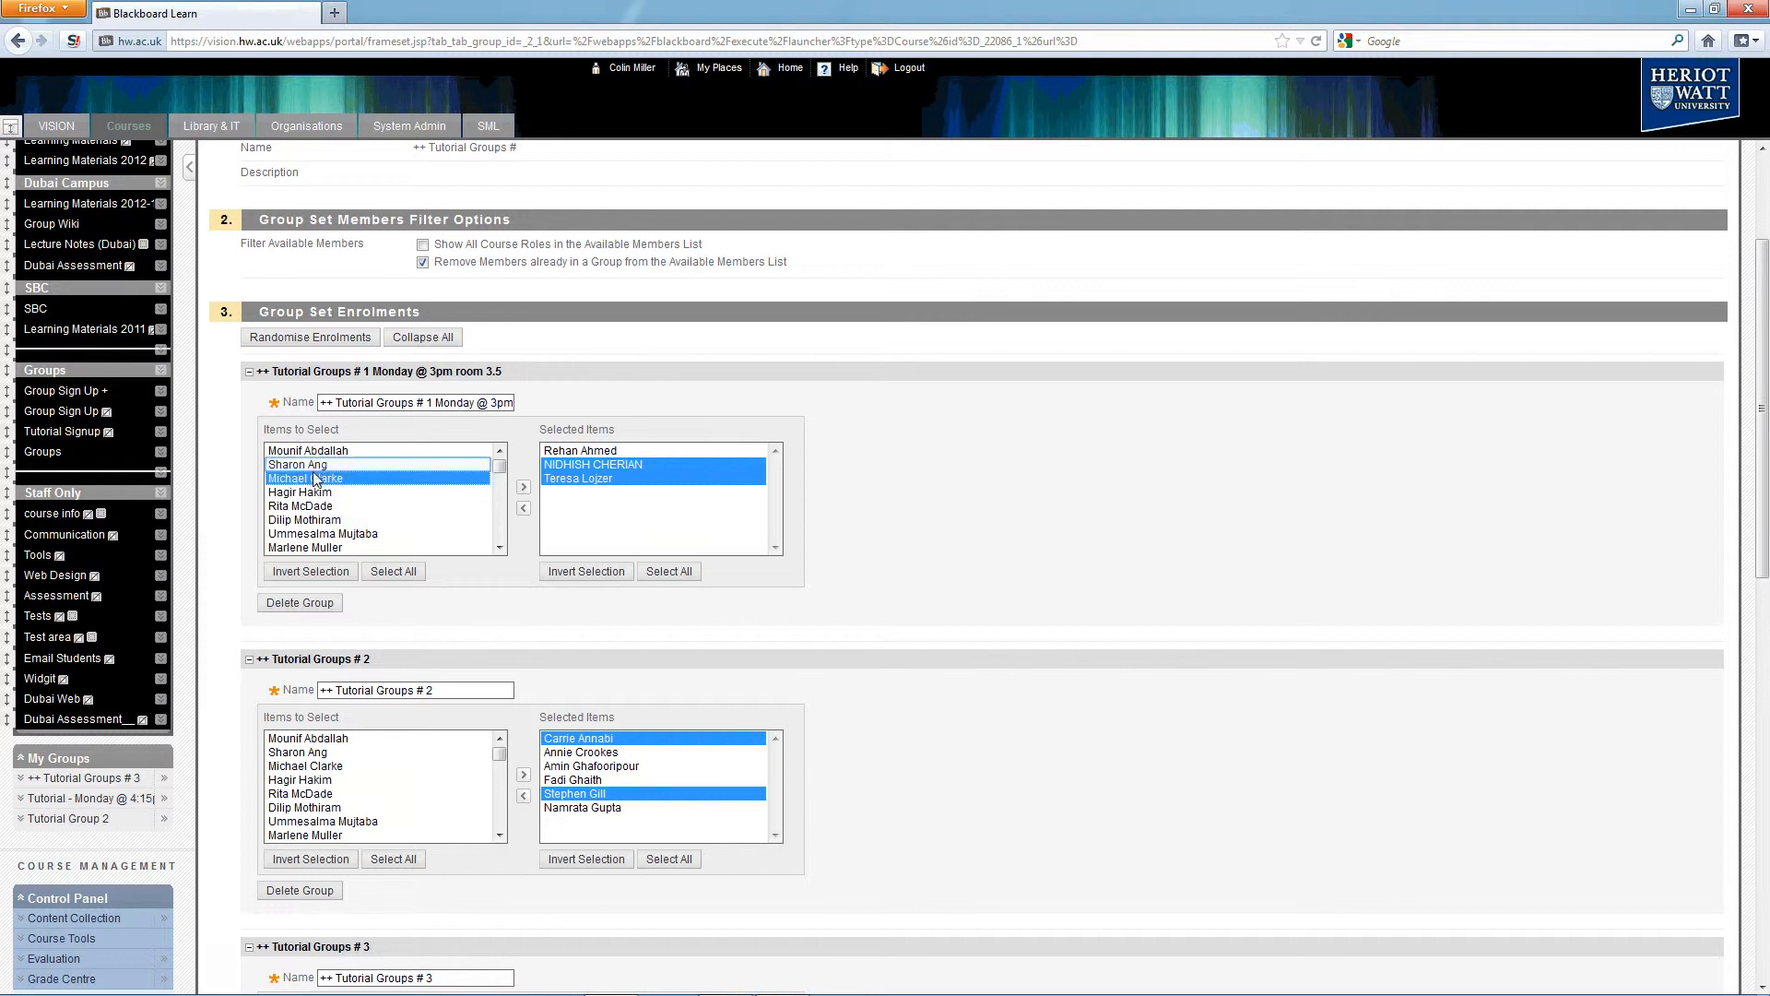
click(315, 466)
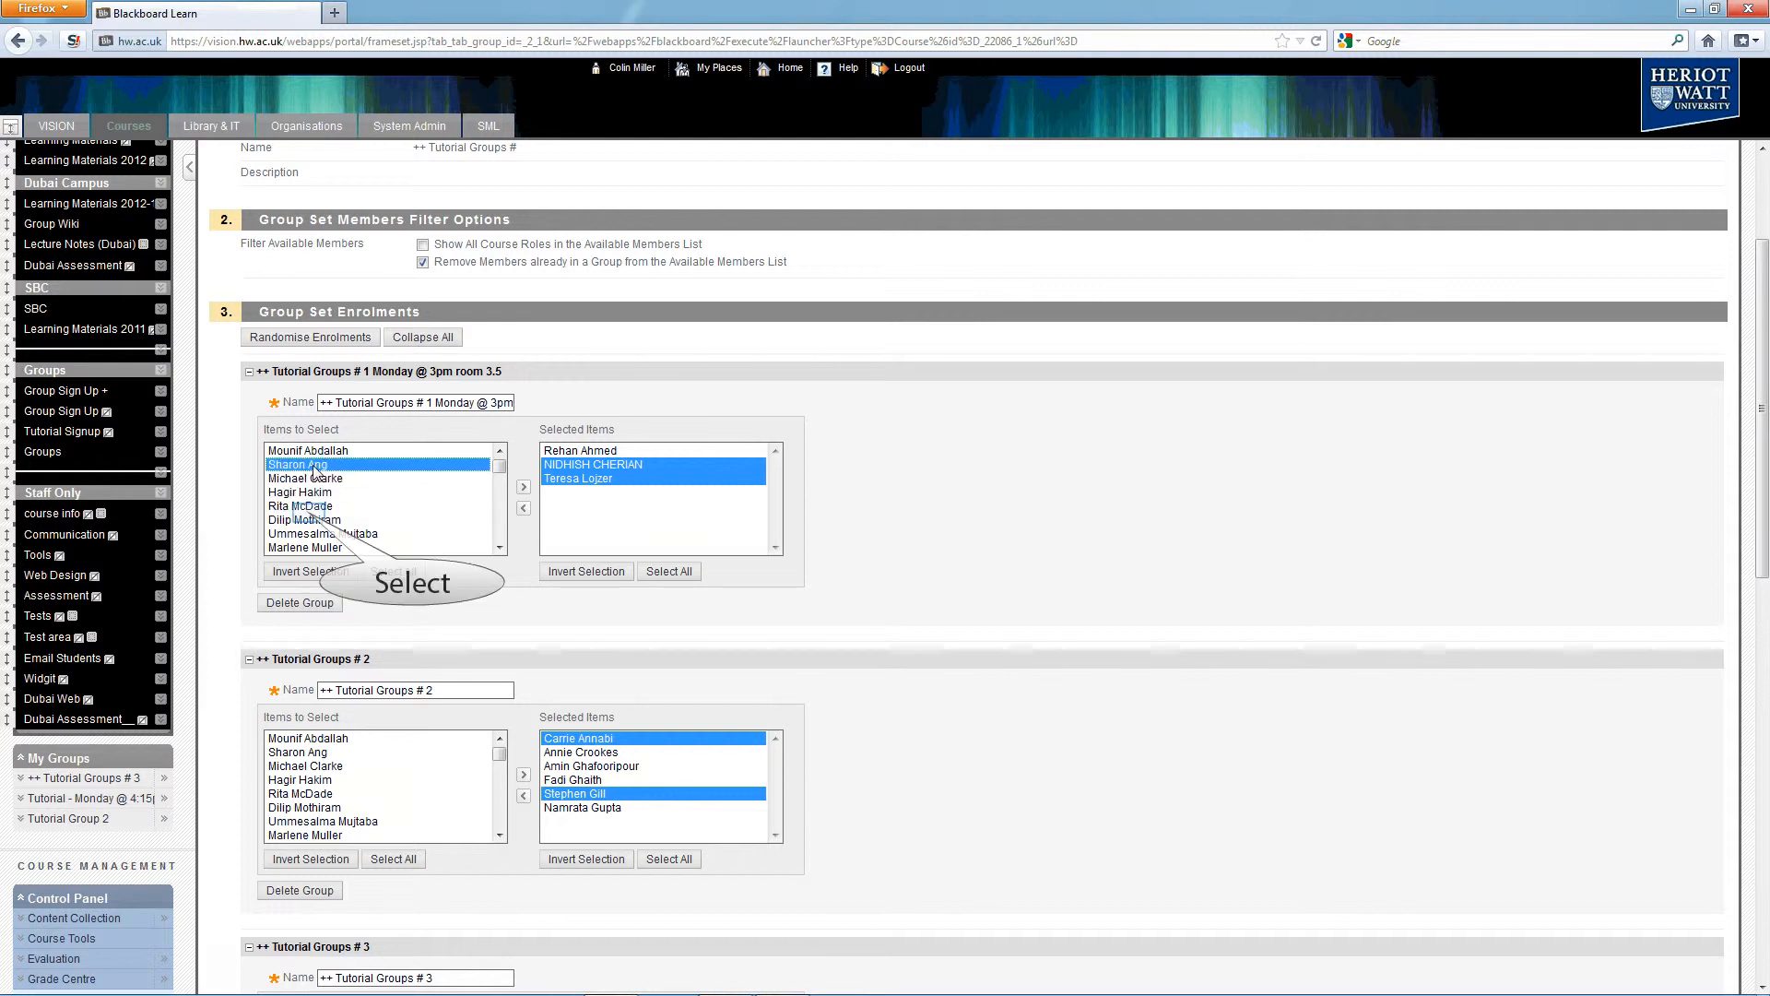
click(310, 519)
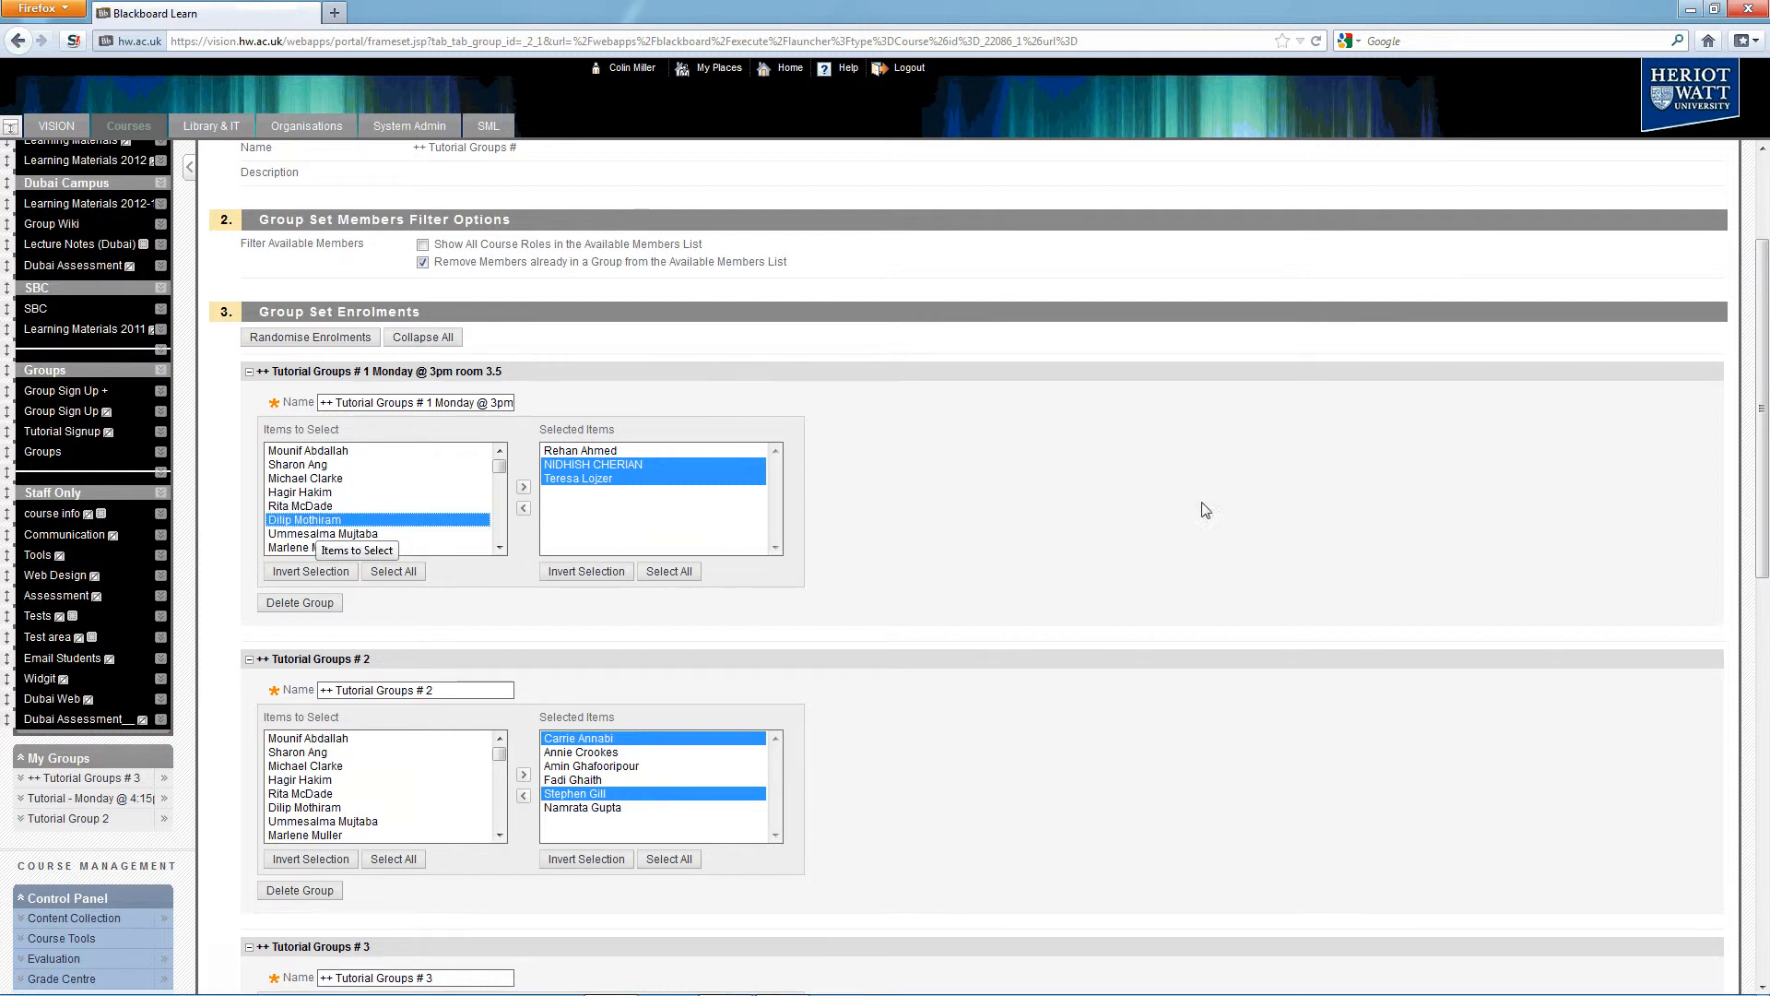
Enrol three batches of available students in ++ Tutorial Groups # 1: the first six, the next six, and the sixth to eighth of those remaining.
drag(1763, 384, 1766, 463)
click(304, 293)
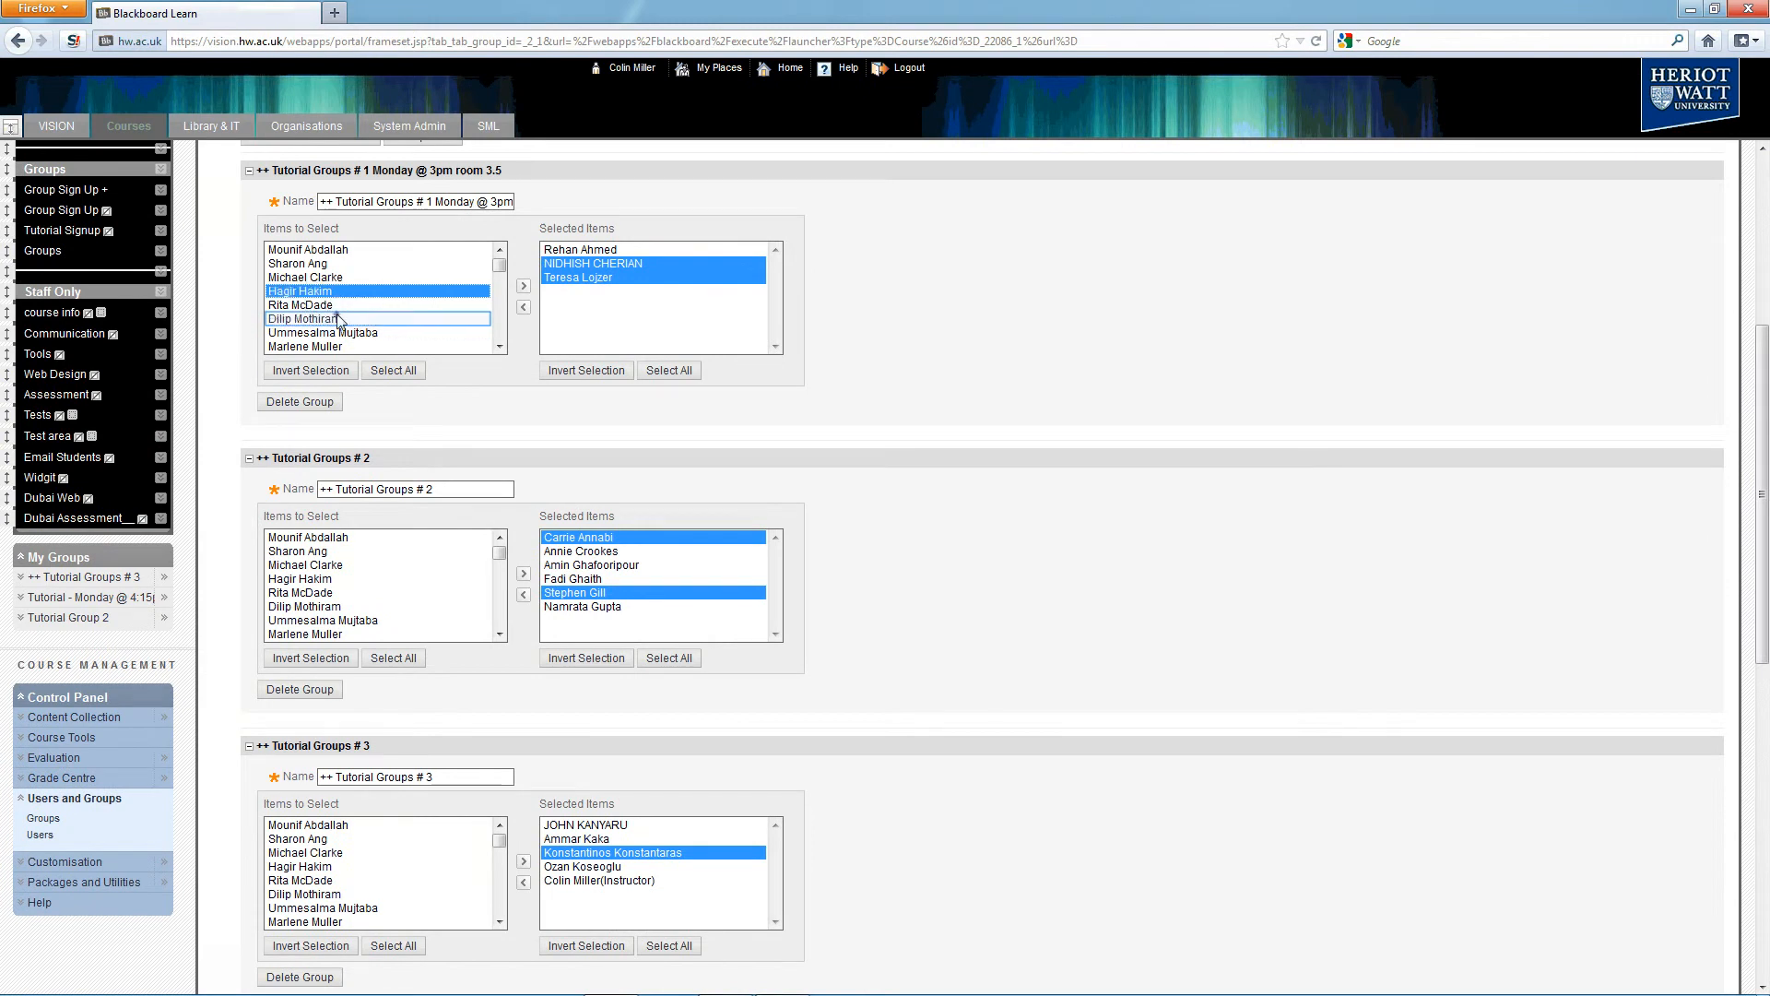
click(339, 319)
shift+click(325, 251)
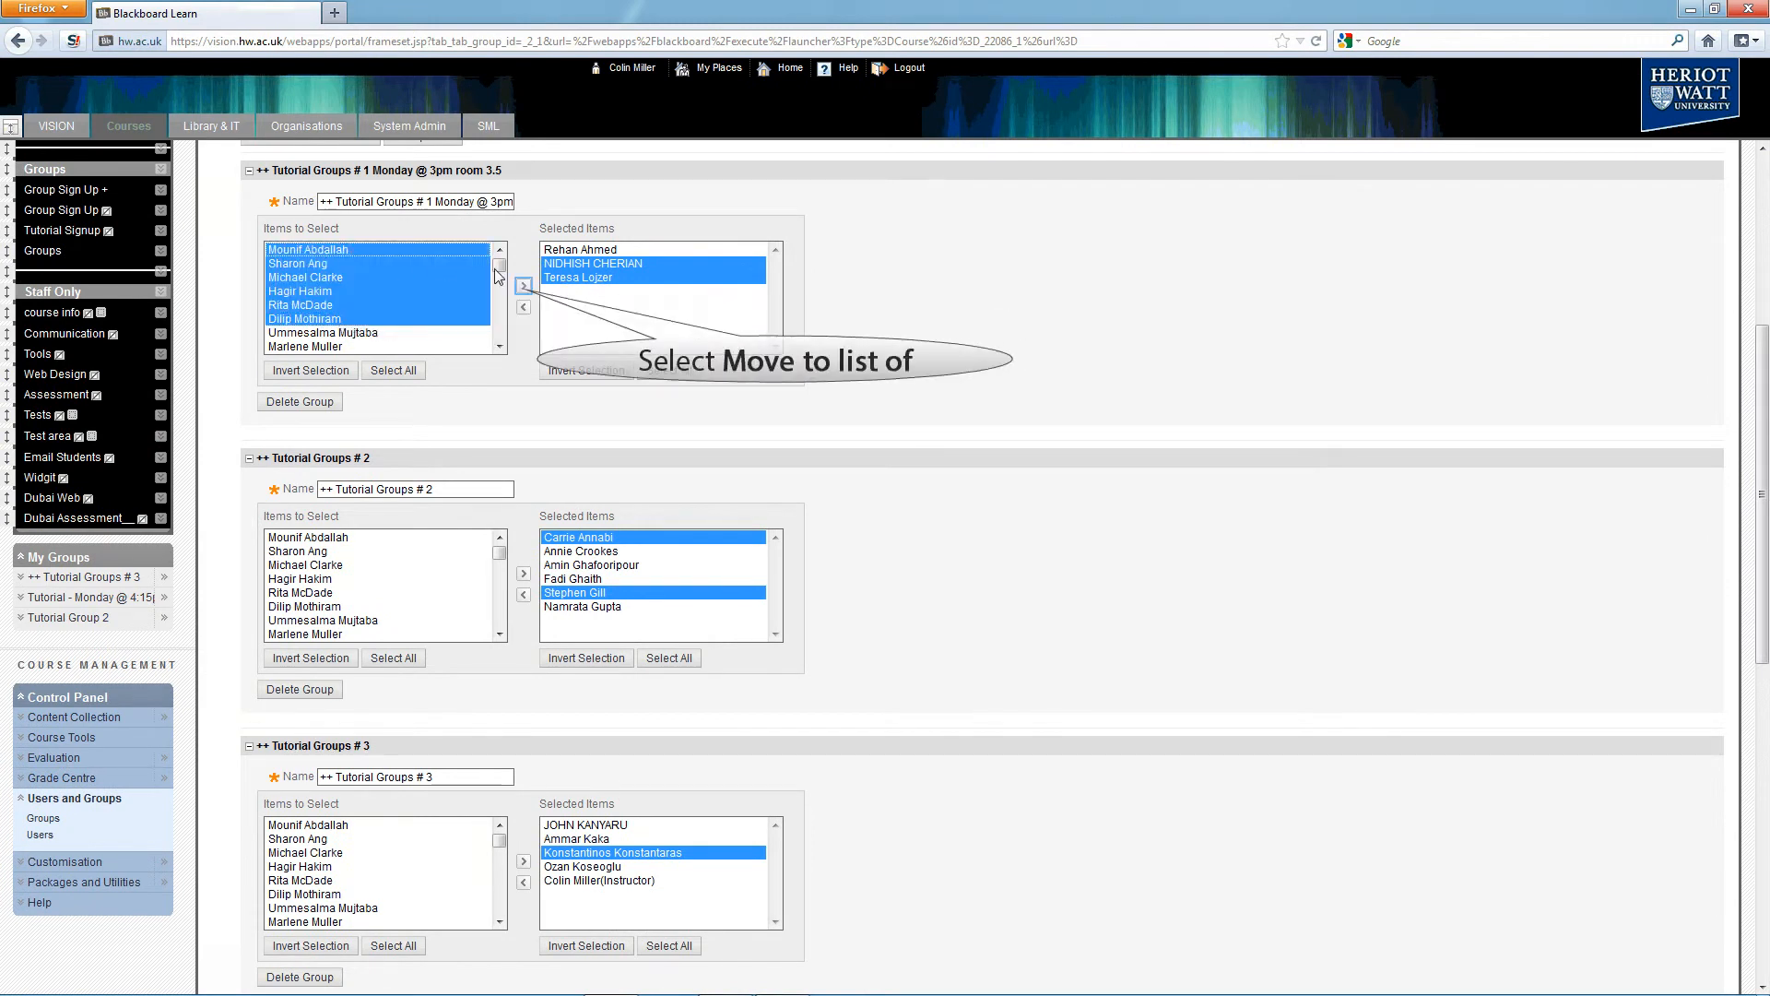
click(523, 286)
shift+click(334, 323)
click(524, 286)
shift+click(314, 347)
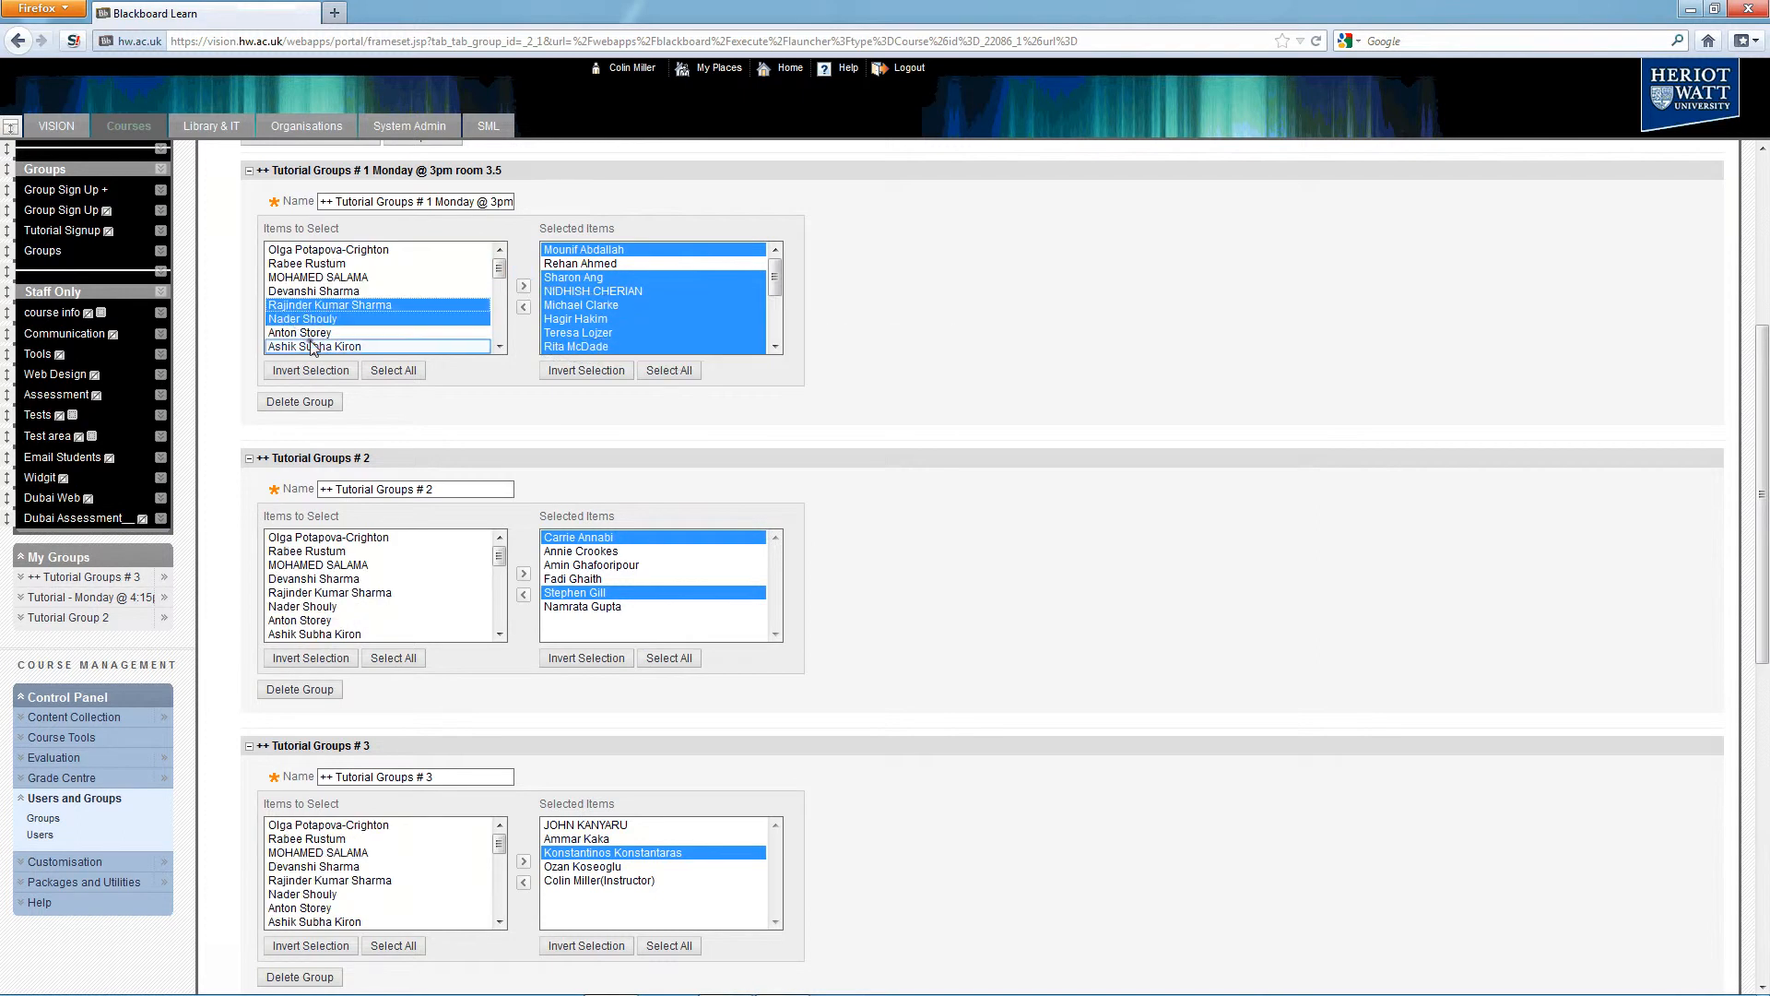
click(524, 286)
drag(777, 273, 775, 337)
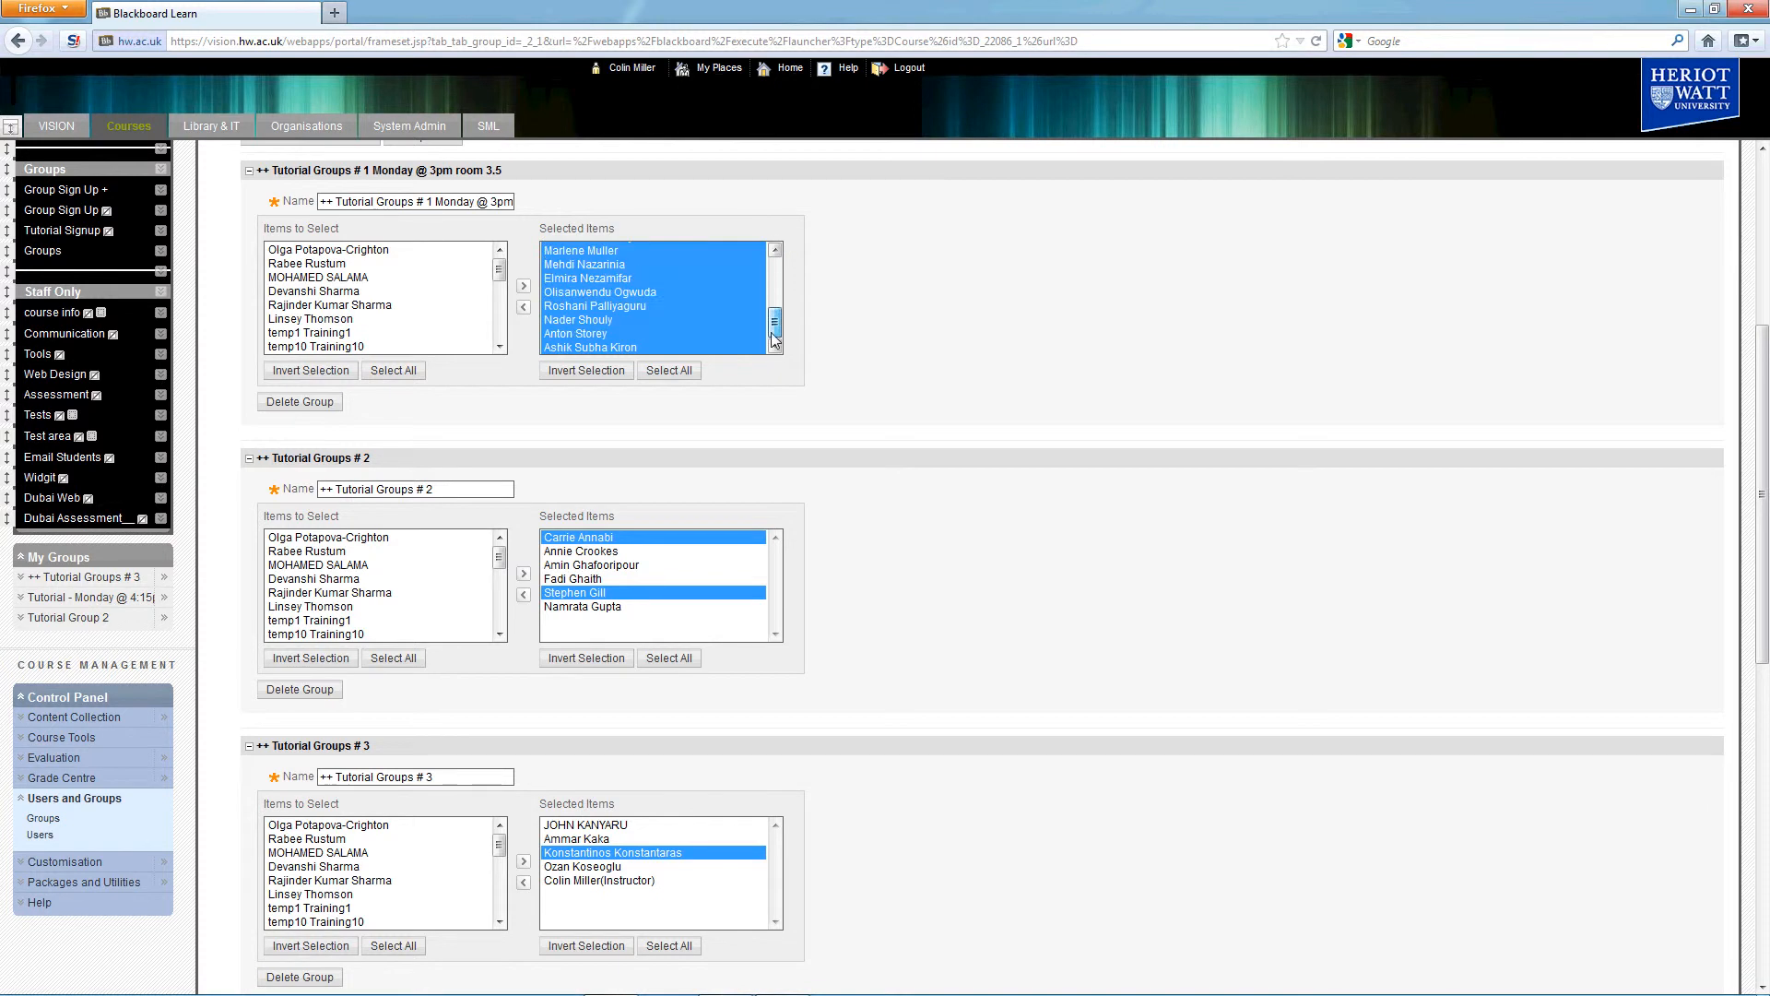
Rename the second group as "++ Tutorial Groups # 2 Thursday @ 13:15 Room MB 1.23".
click(436, 488)
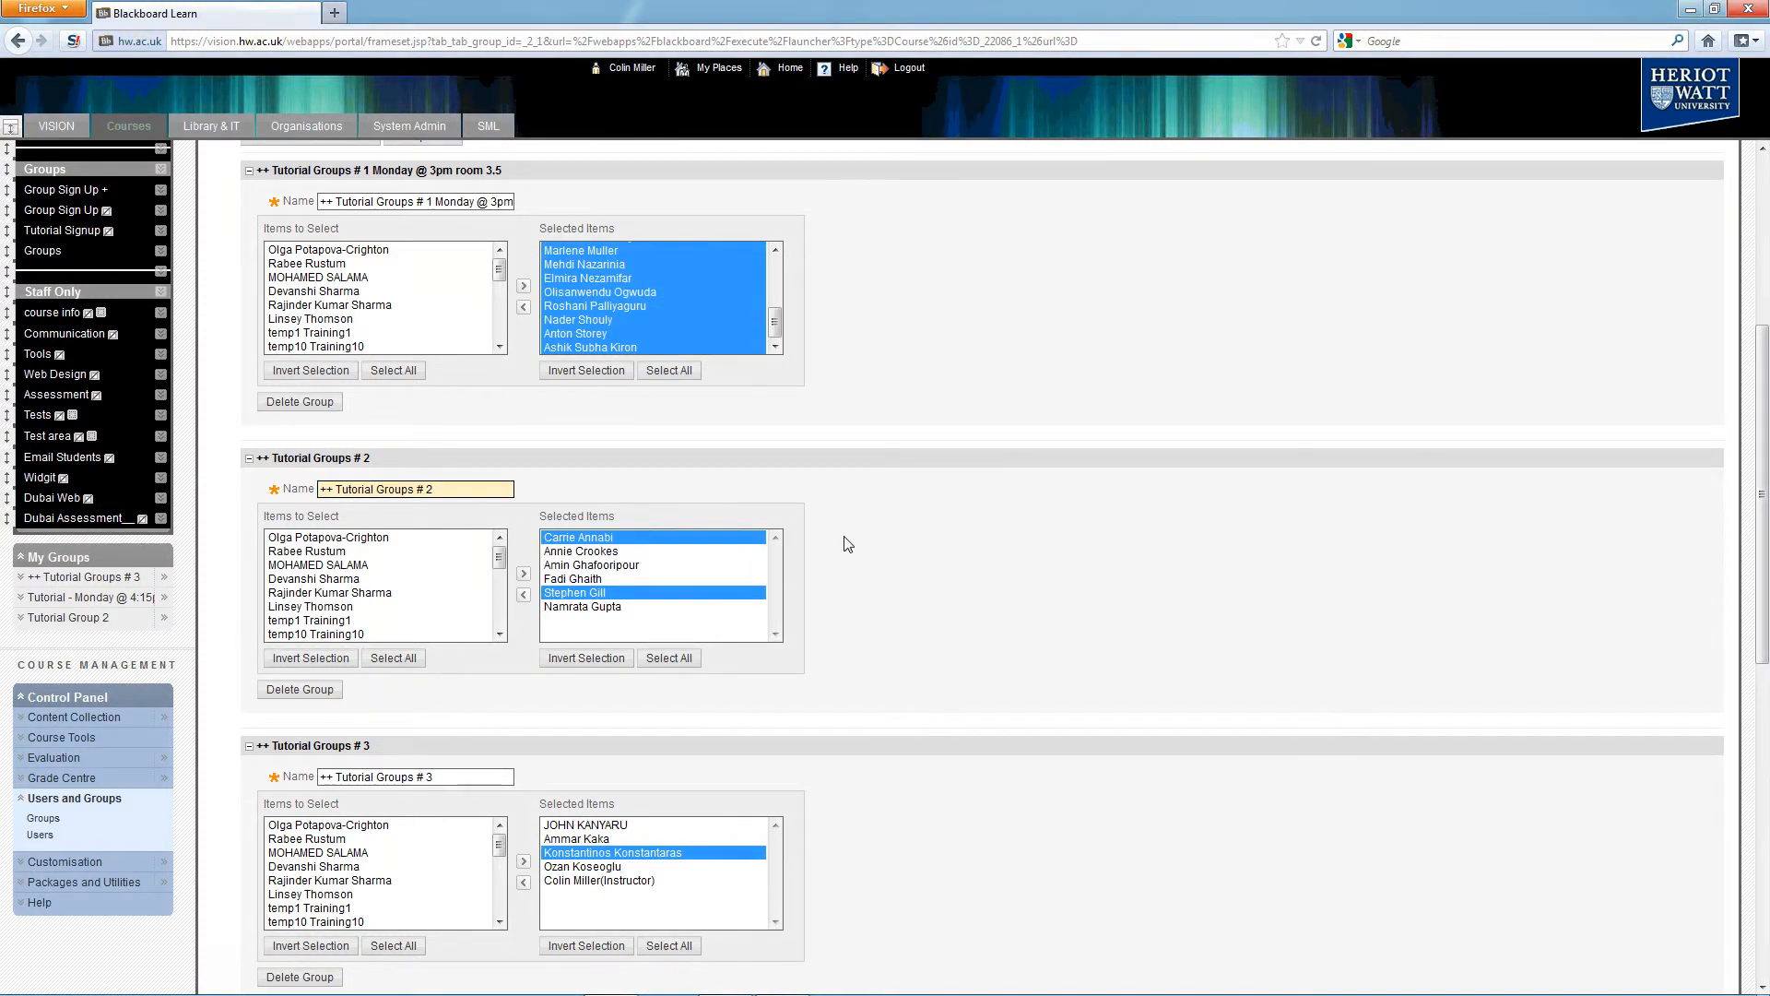
scroll(845, 545, up, 4)
scroll(592, 505, down, 2)
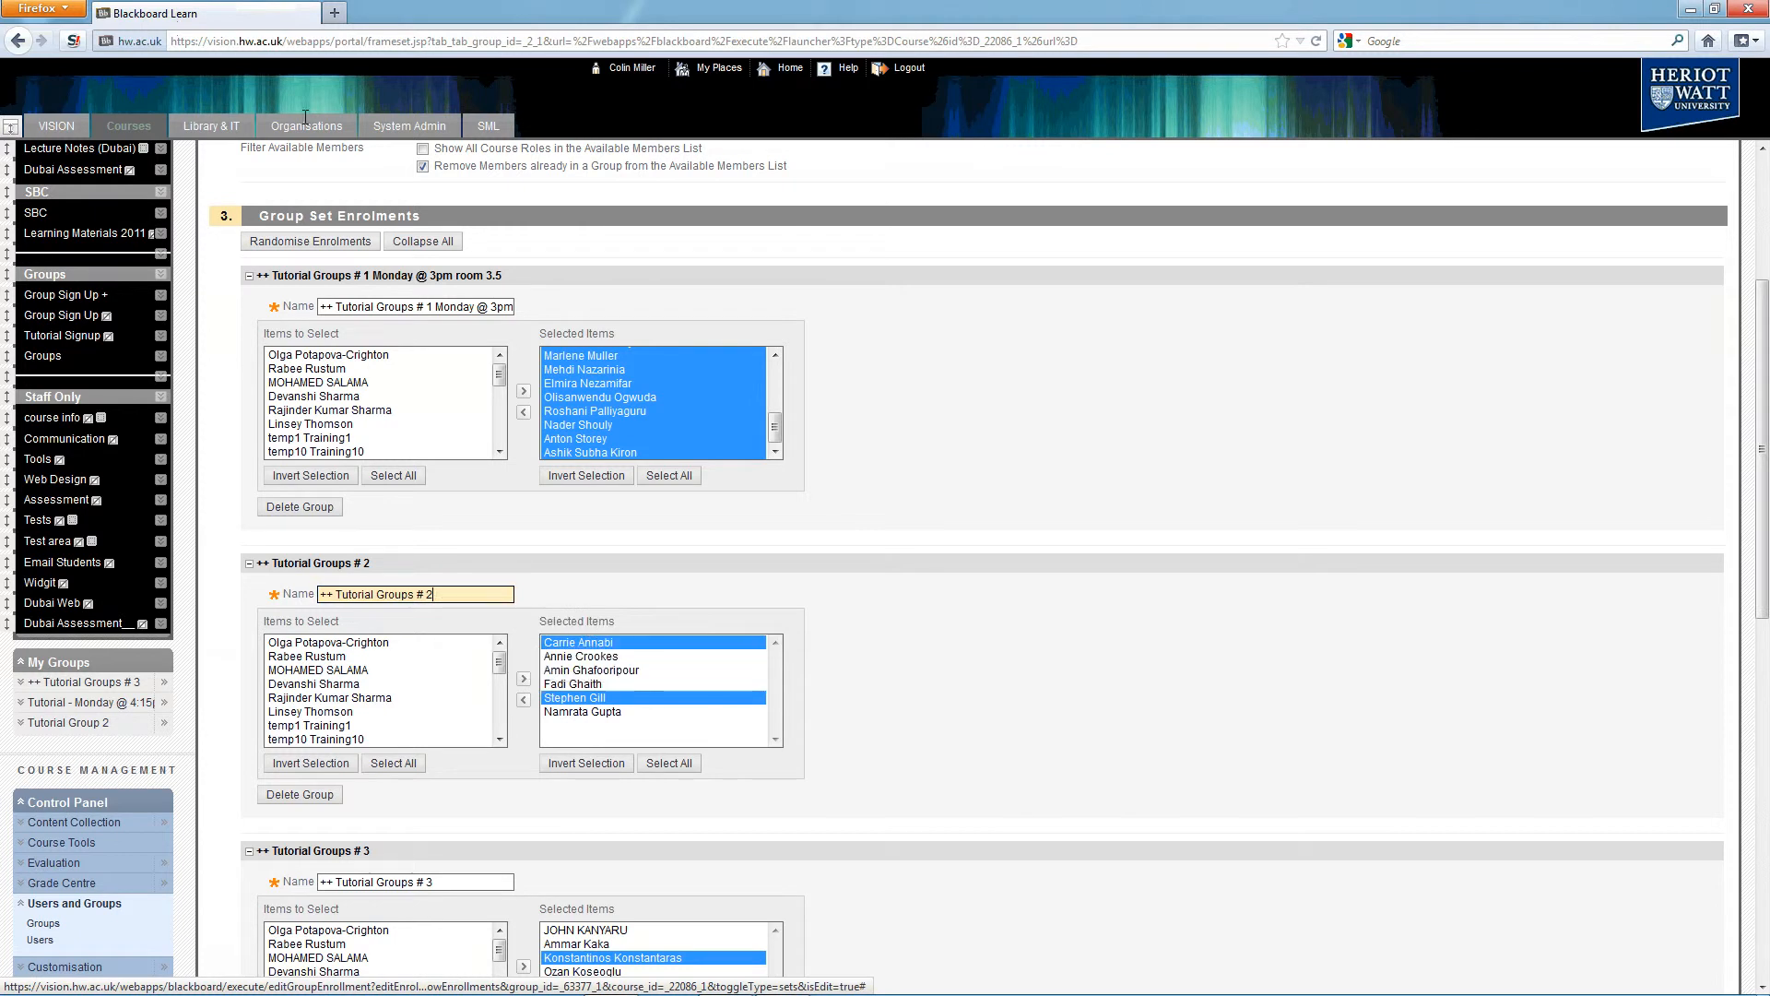
text(Thursday @ 13:15 Room MB 1.23)
click(403, 673)
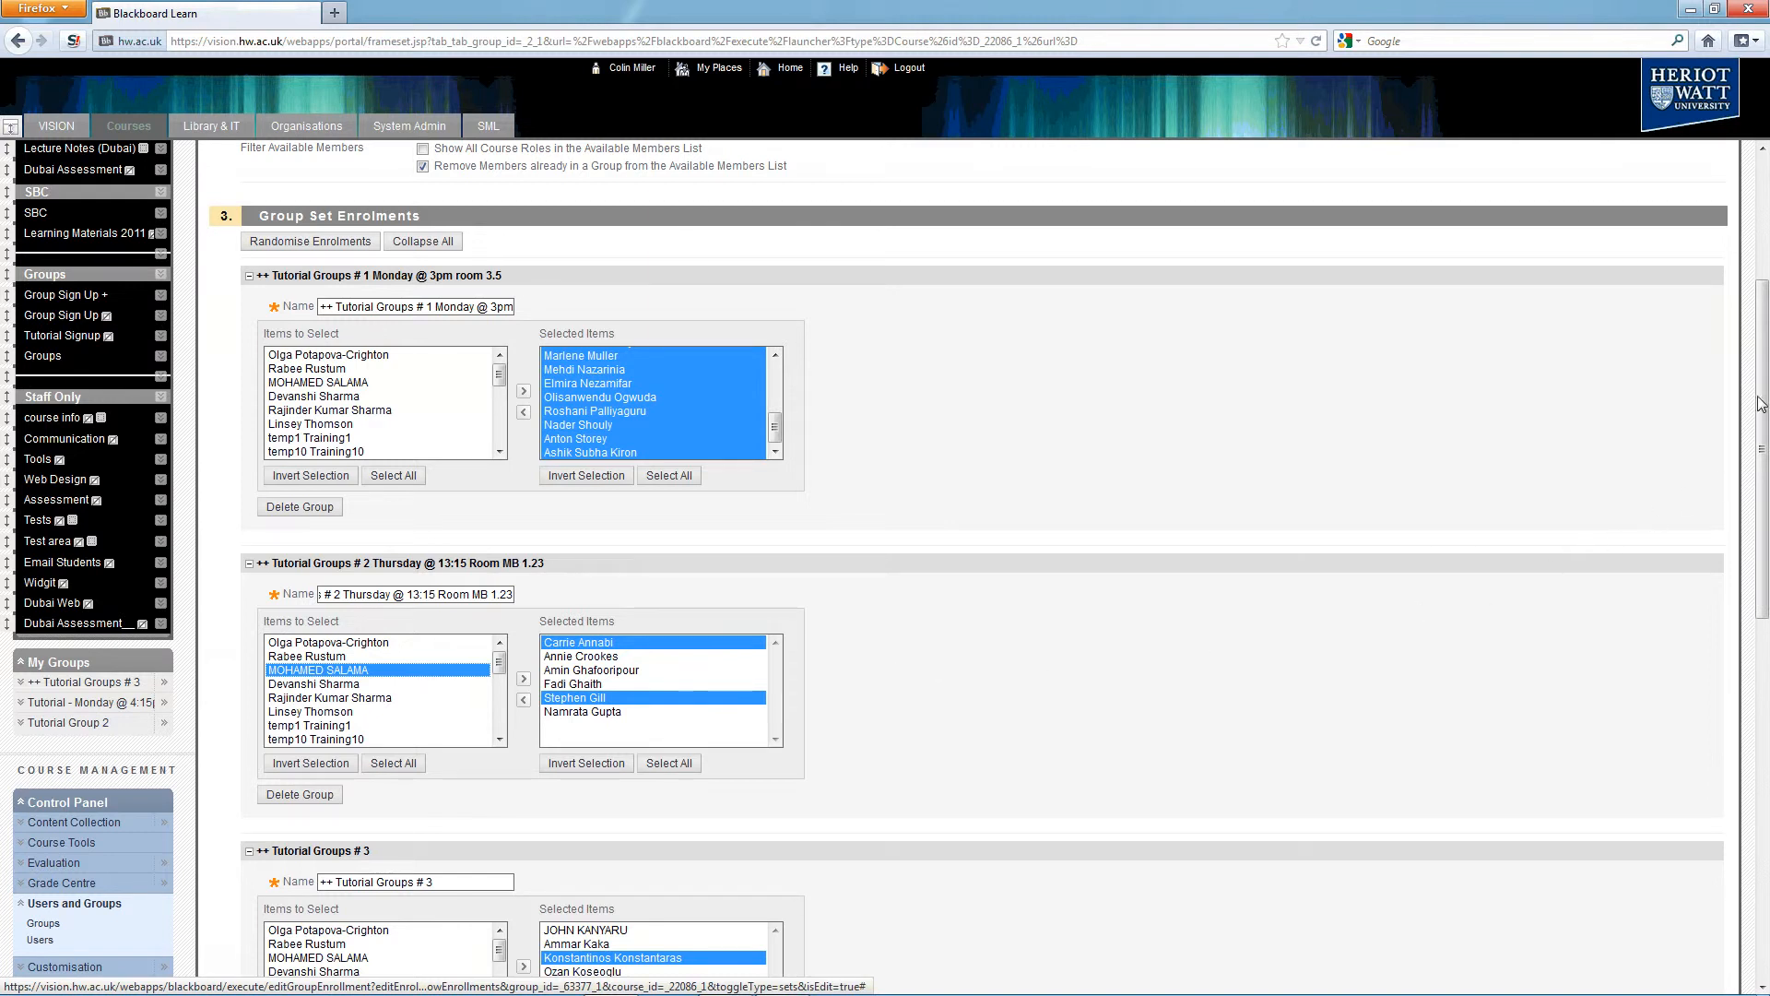
drag(1765, 362, 1765, 778)
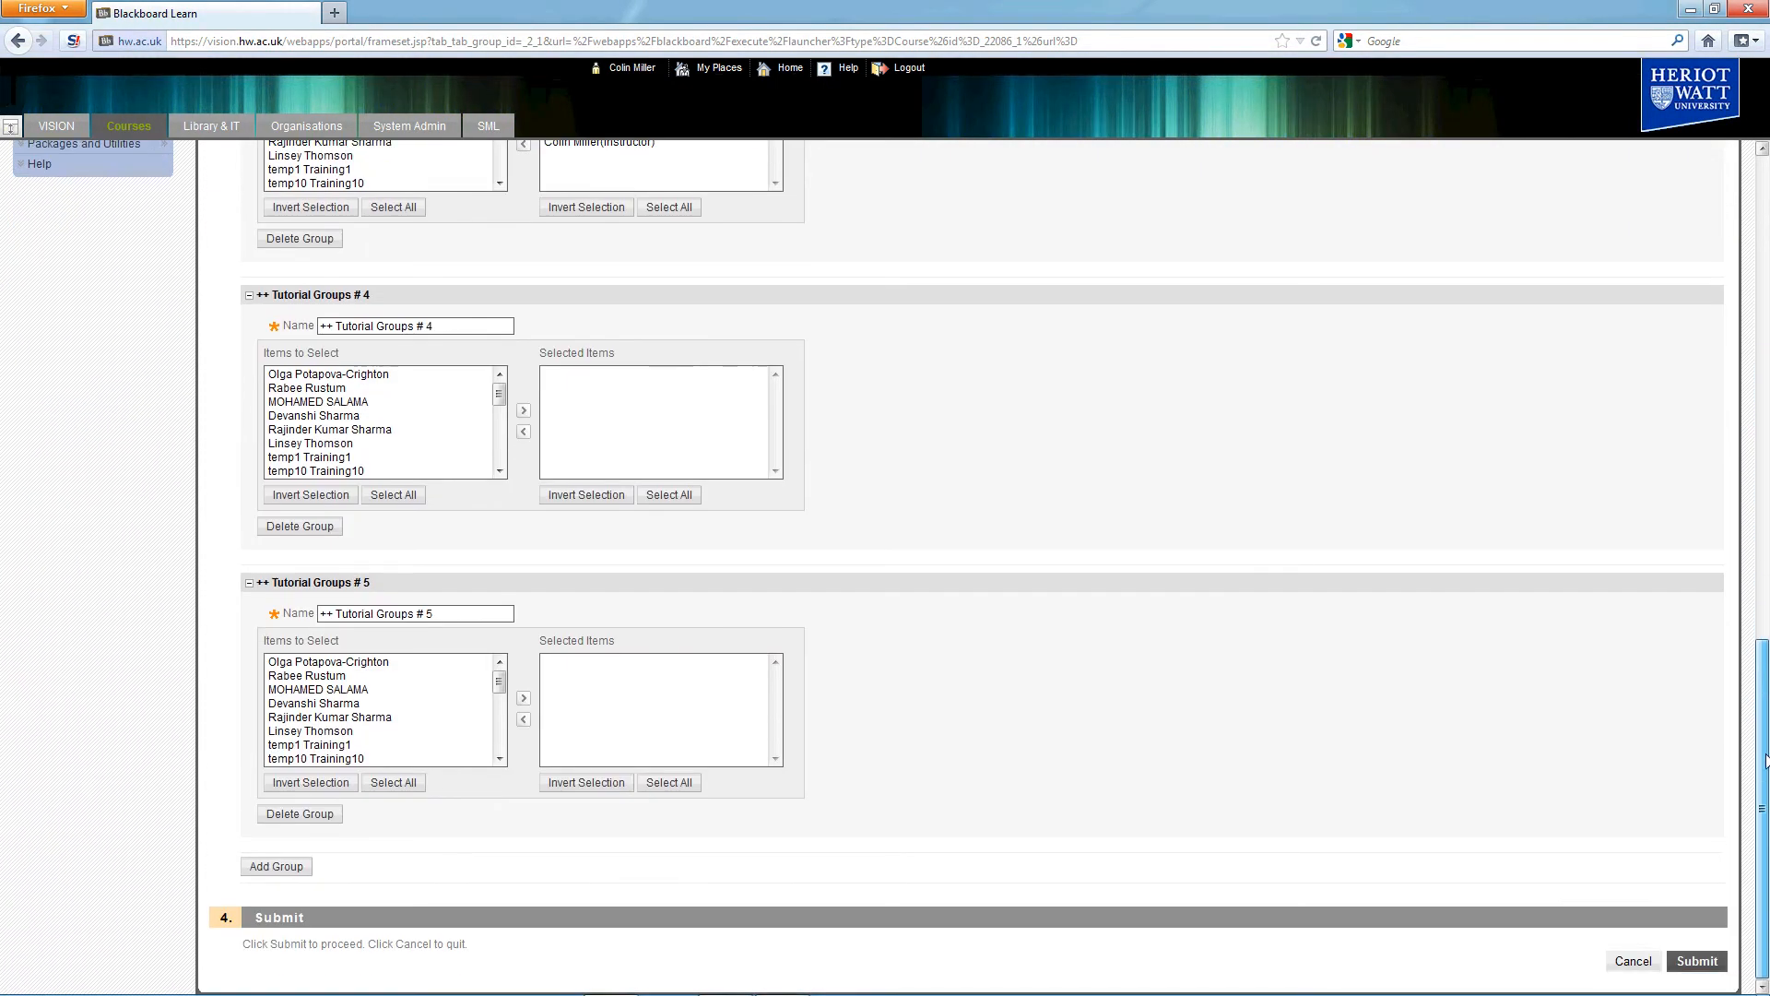
Add three more groups to the end of the tutorial group set.
click(296, 872)
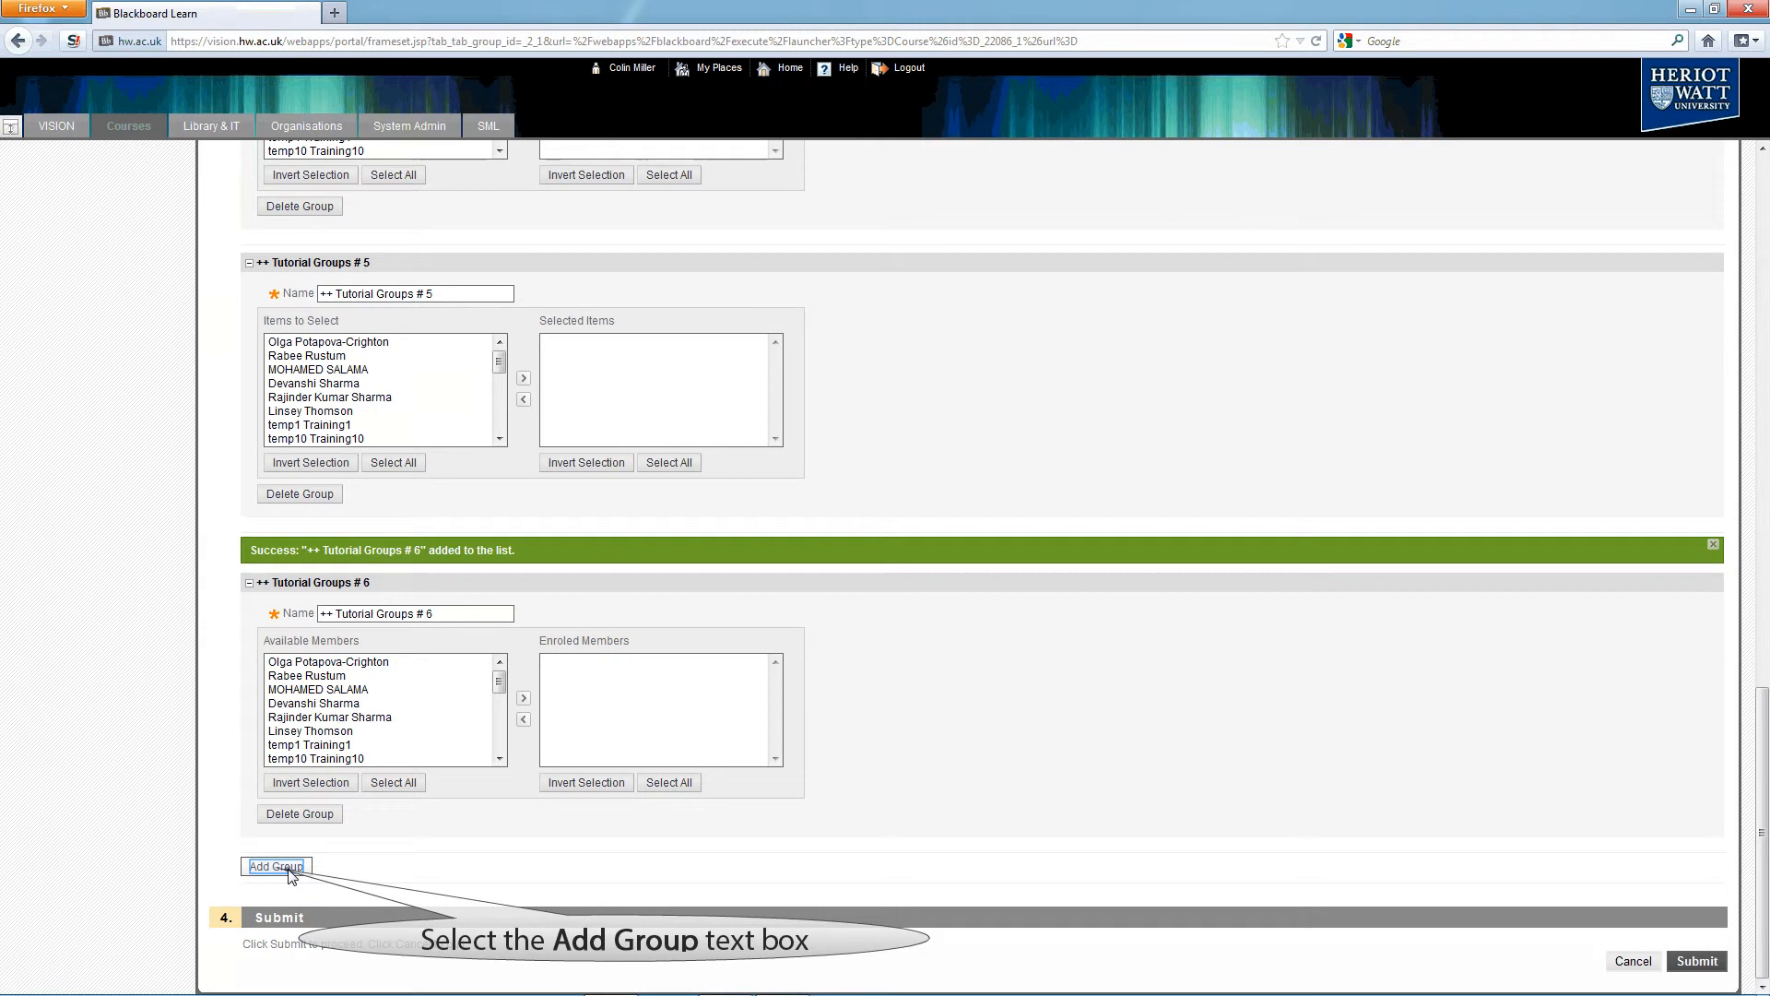
click(291, 871)
click(288, 872)
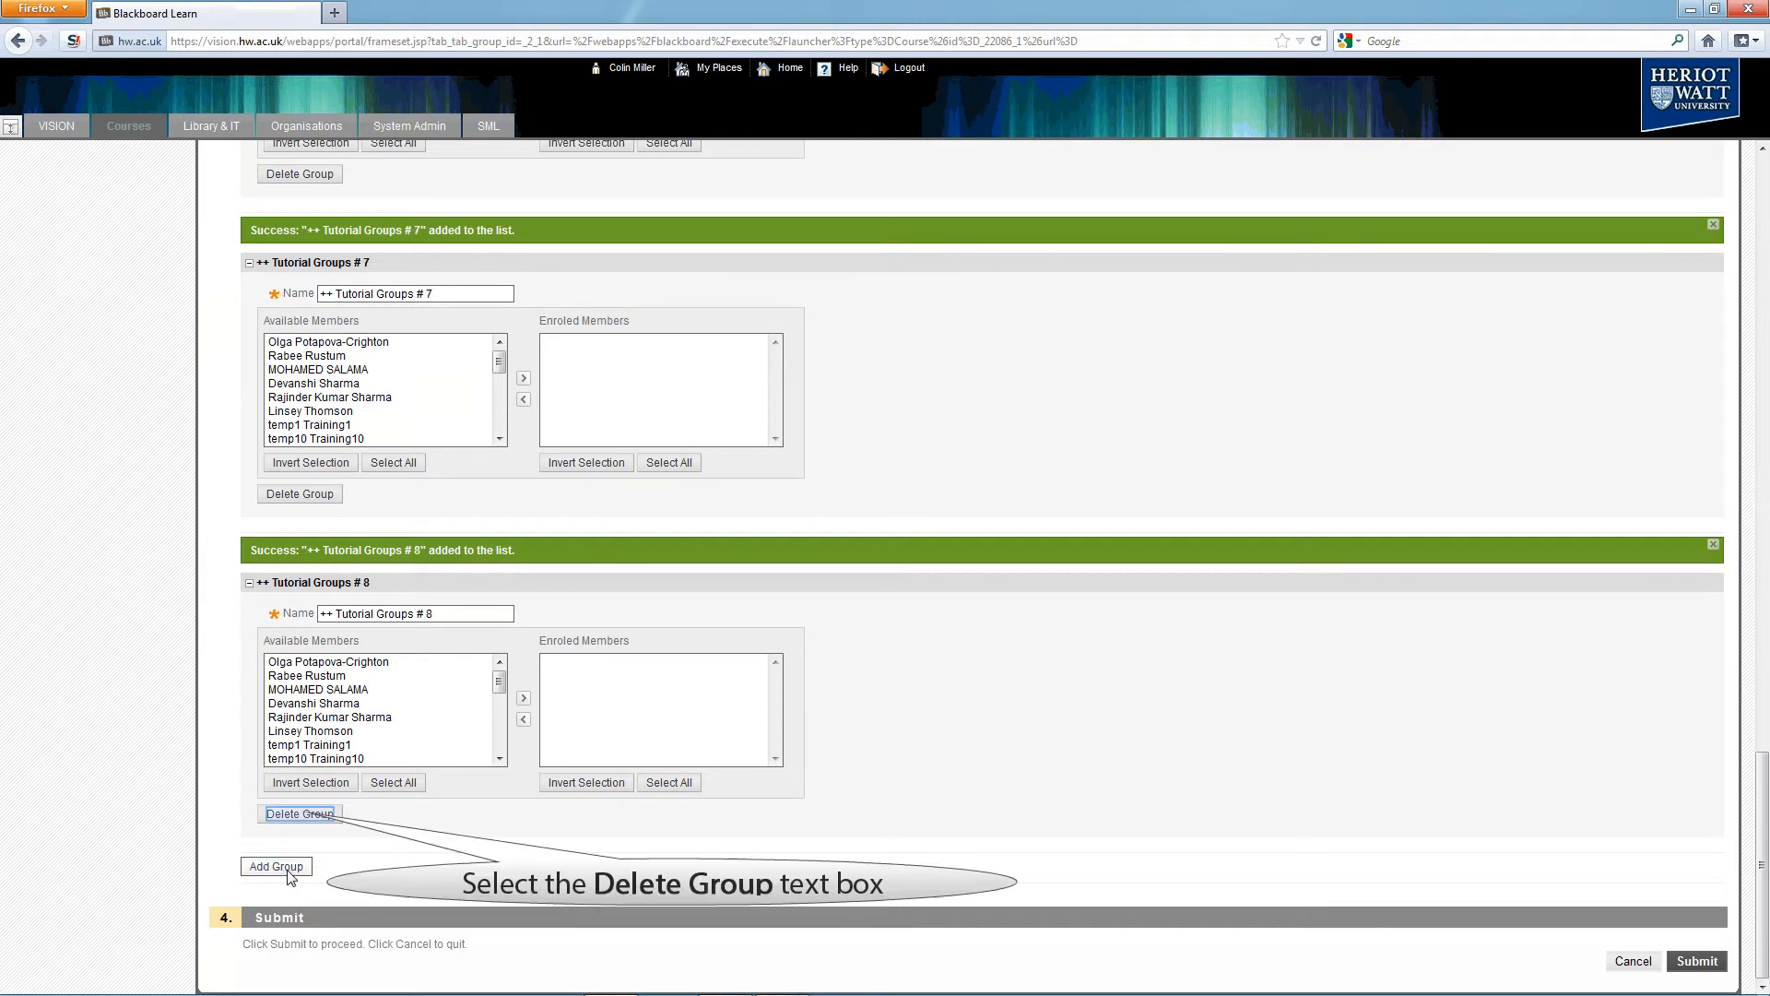
Delete ++ Tutorial Groups # 8, # 7 and # 5, and submit the group set enrolments.
click(310, 815)
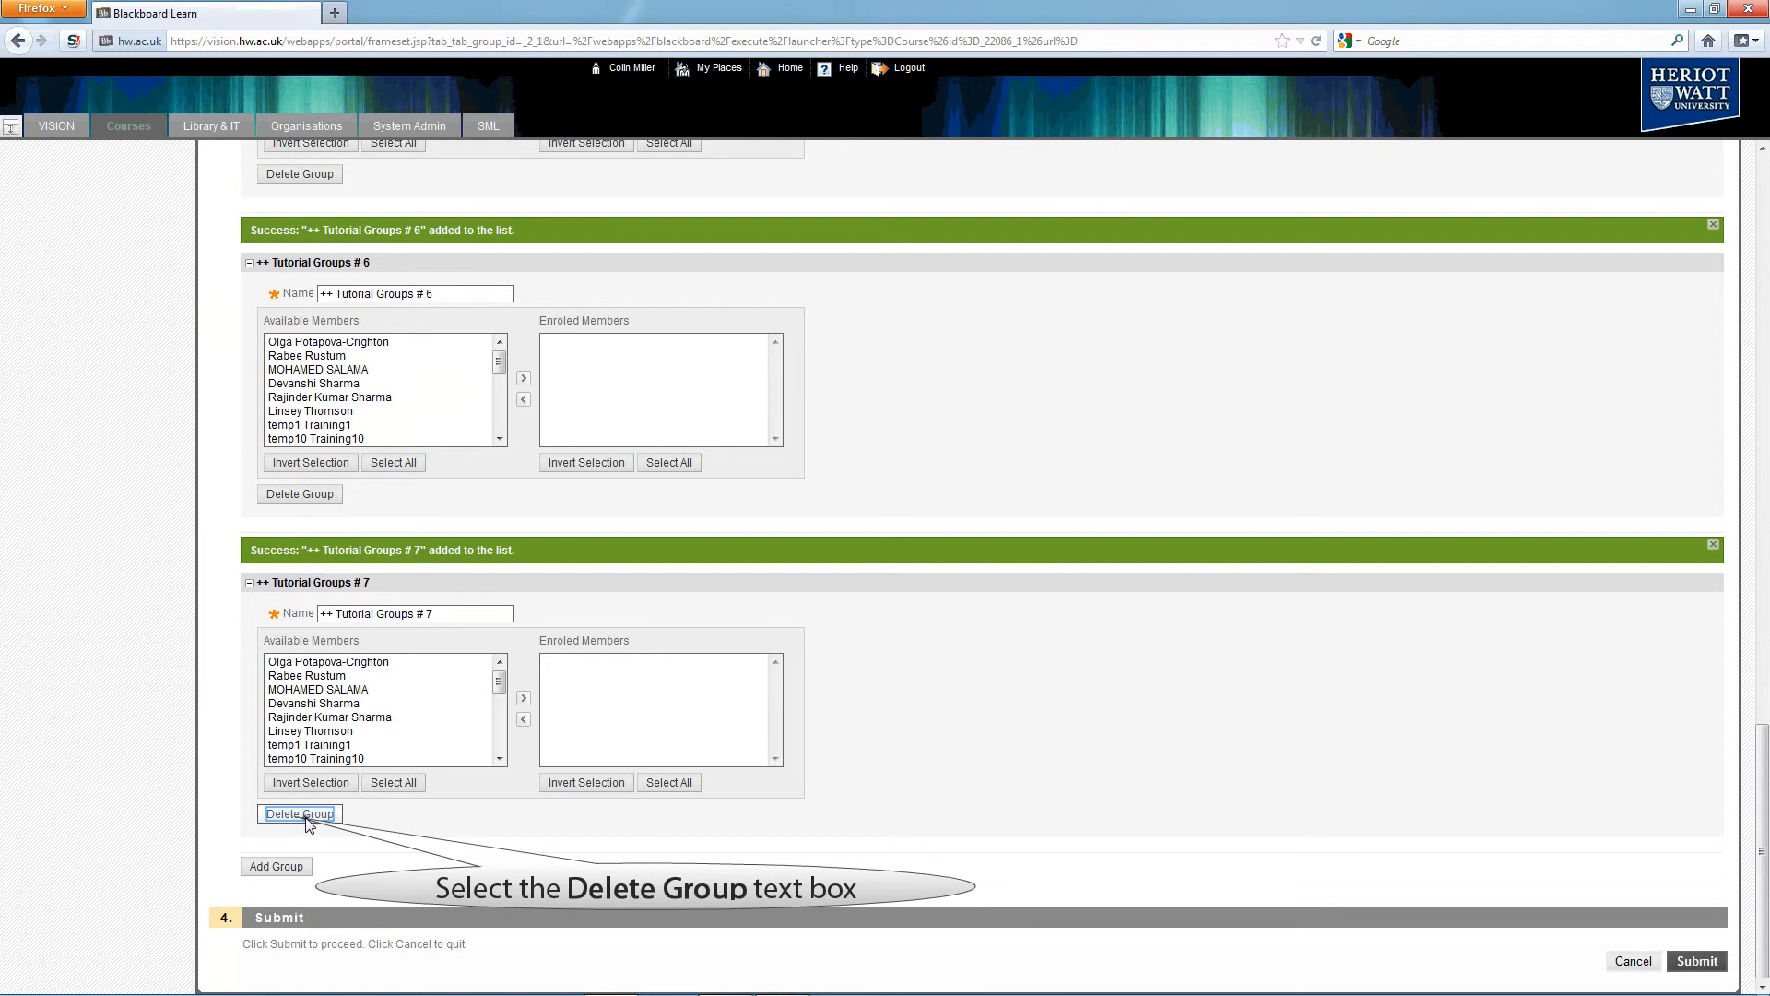
click(309, 816)
click(310, 496)
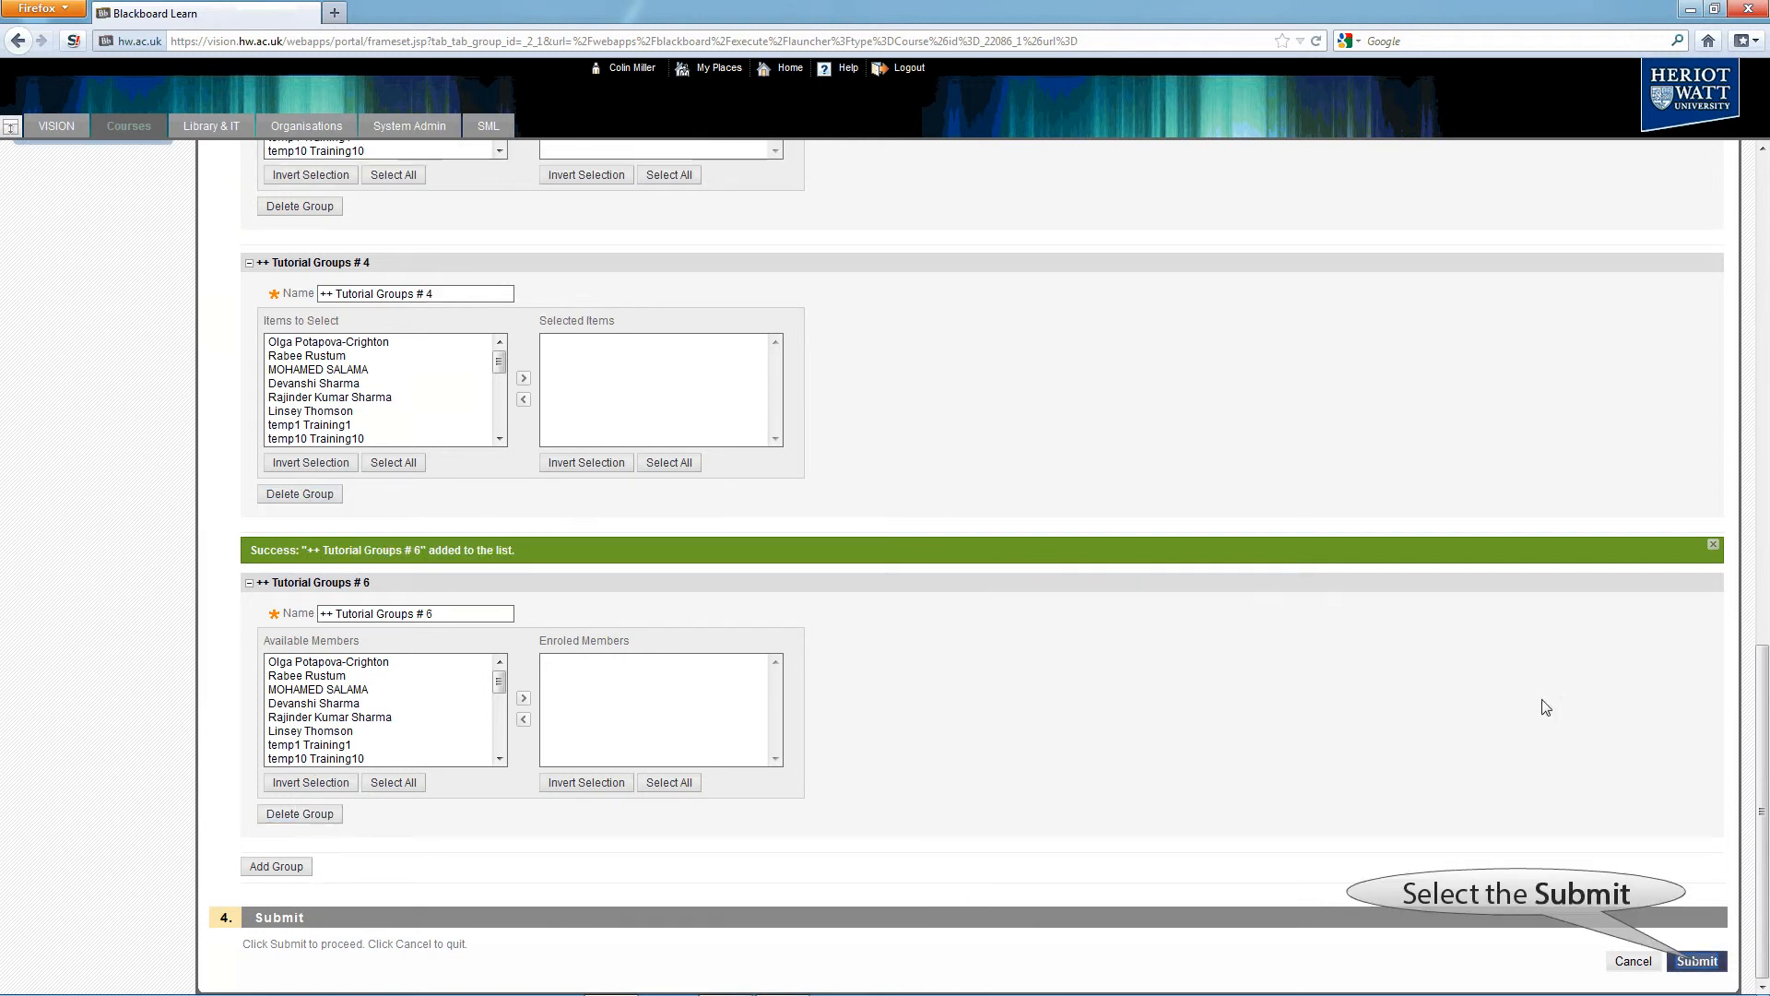
click(1697, 961)
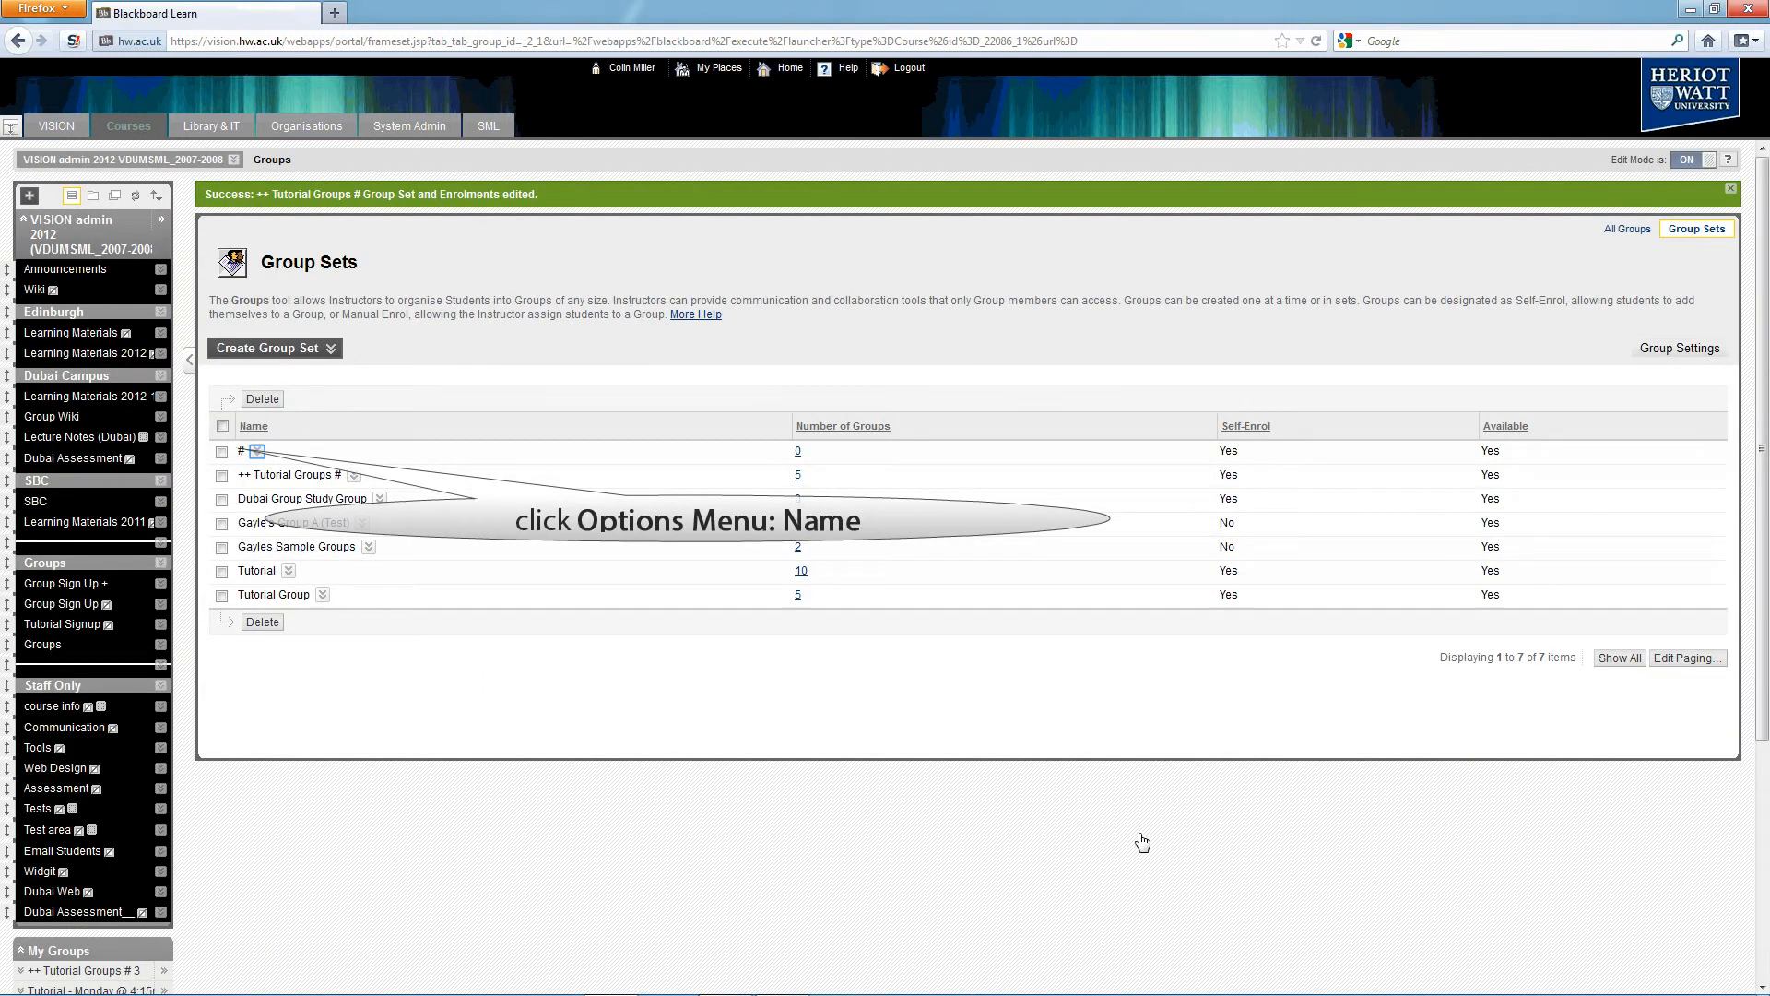
Open the set properties of the "#" group set and set its maximum number of members to 10.
click(257, 452)
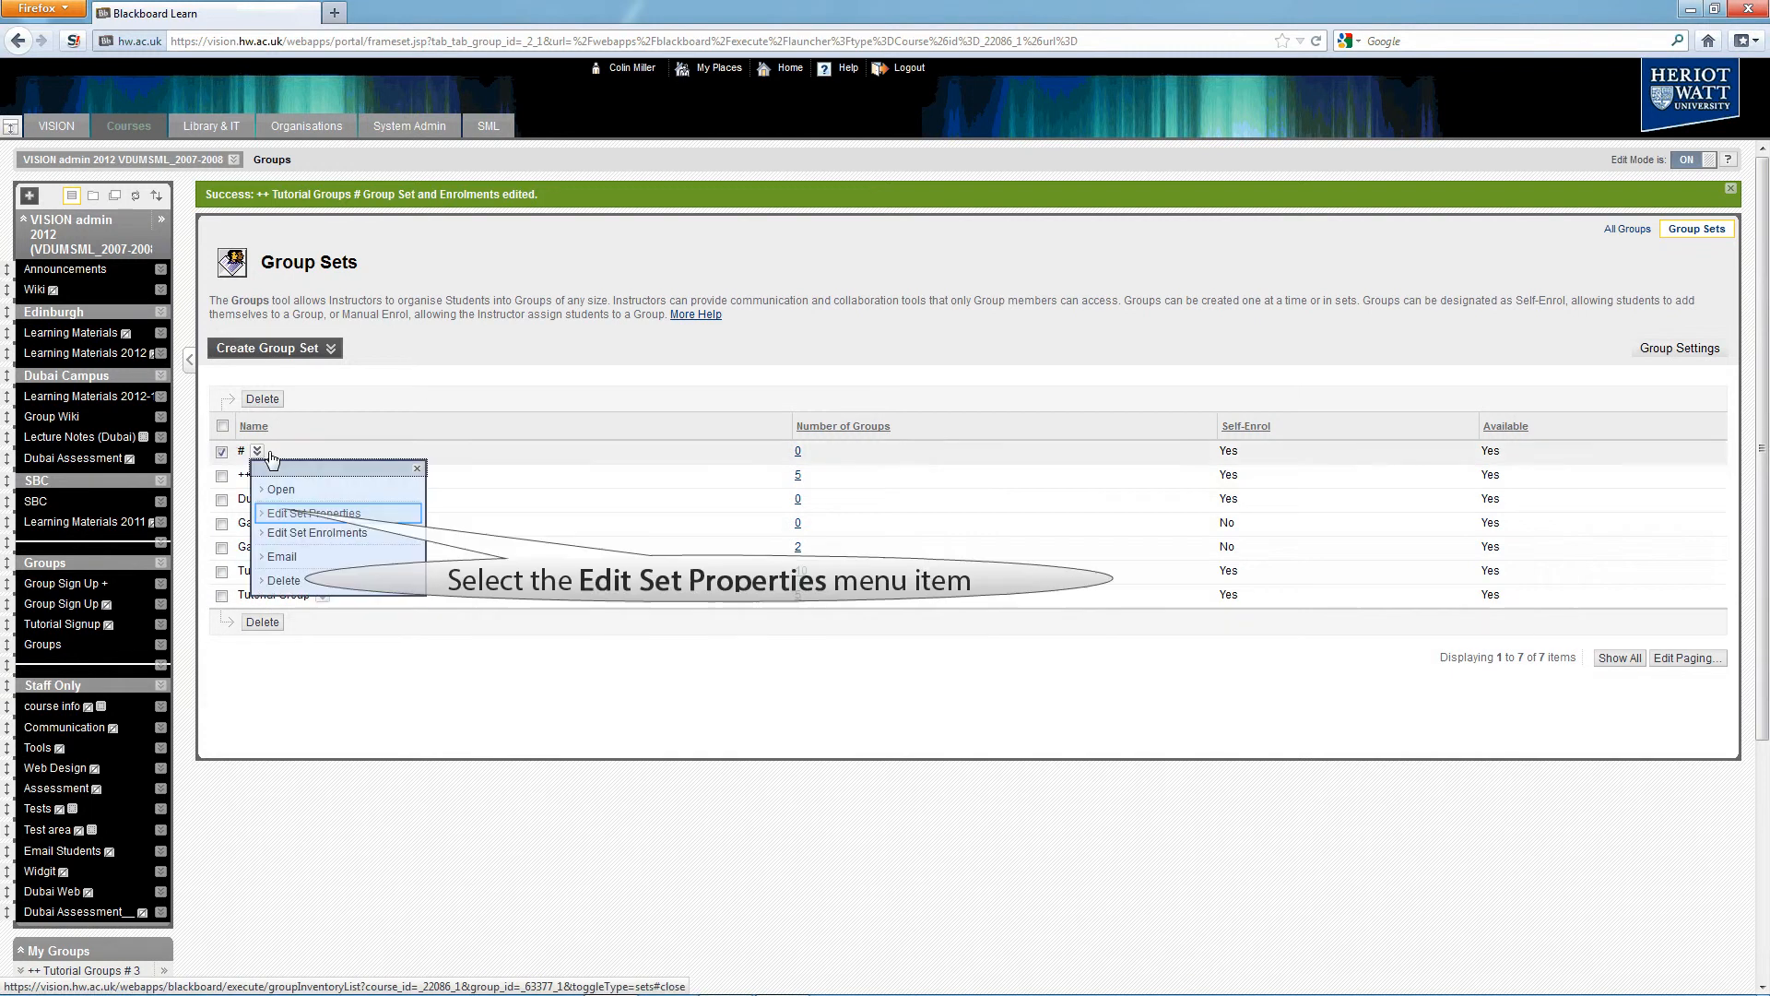
click(296, 515)
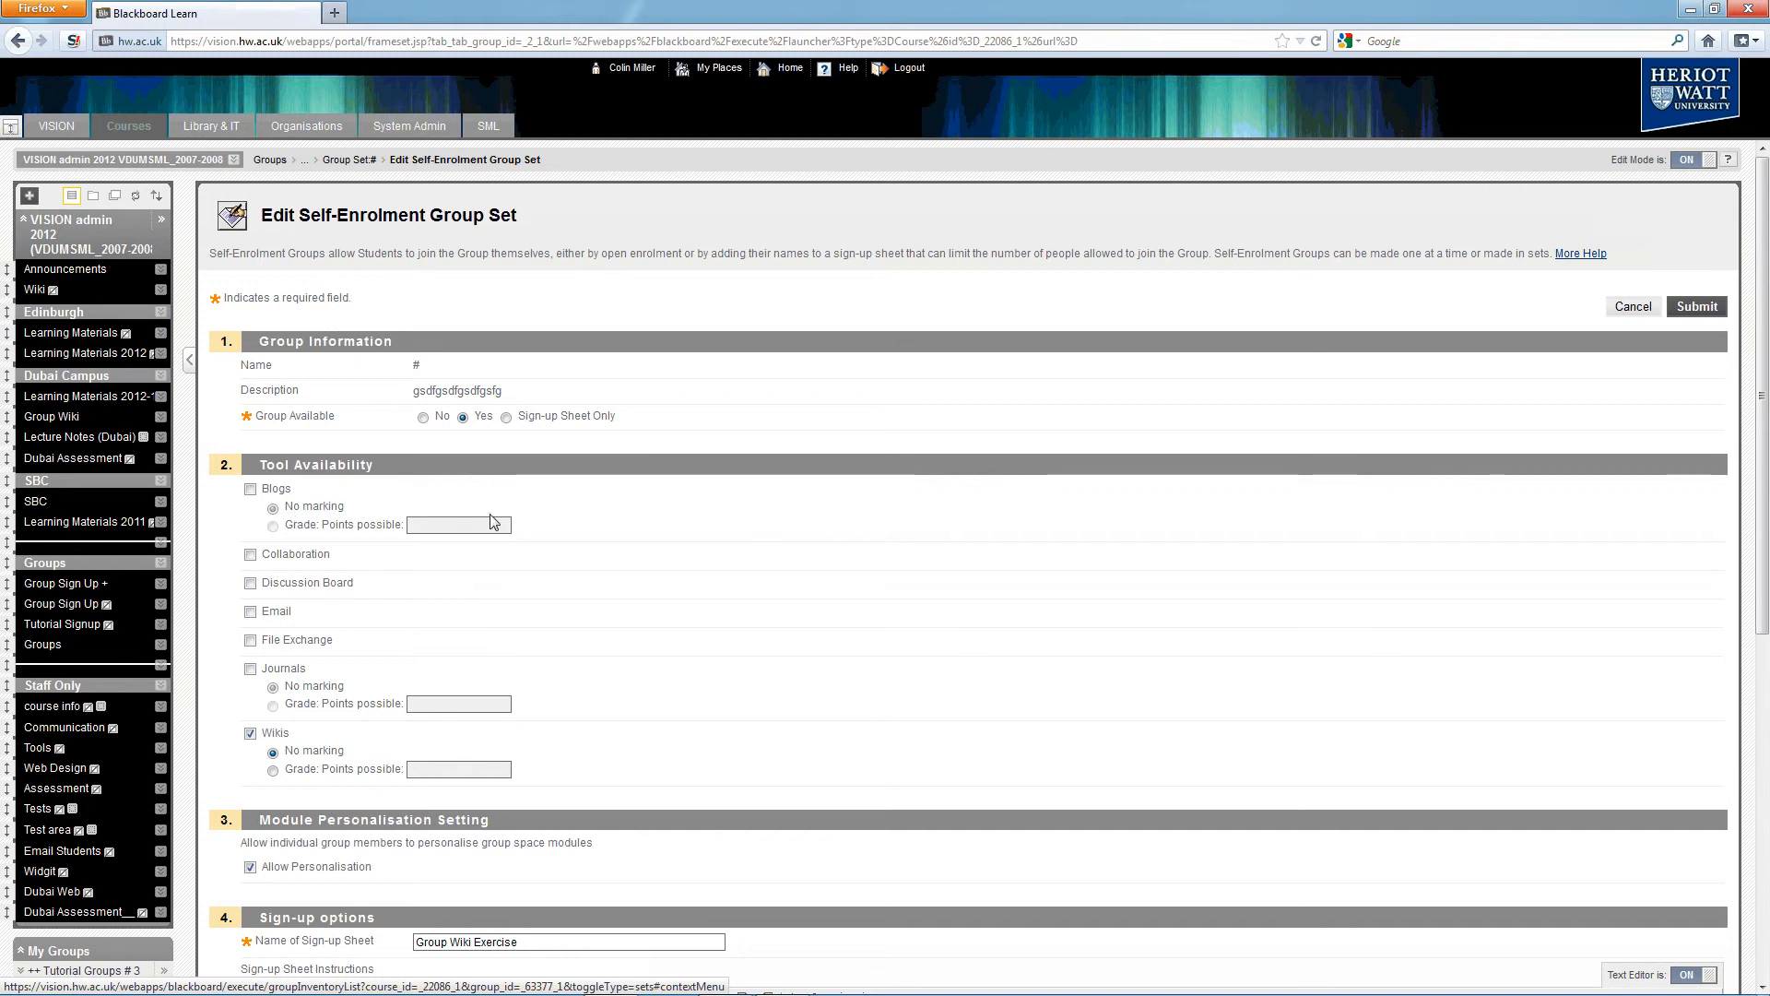
scroll(634, 563, down, 6)
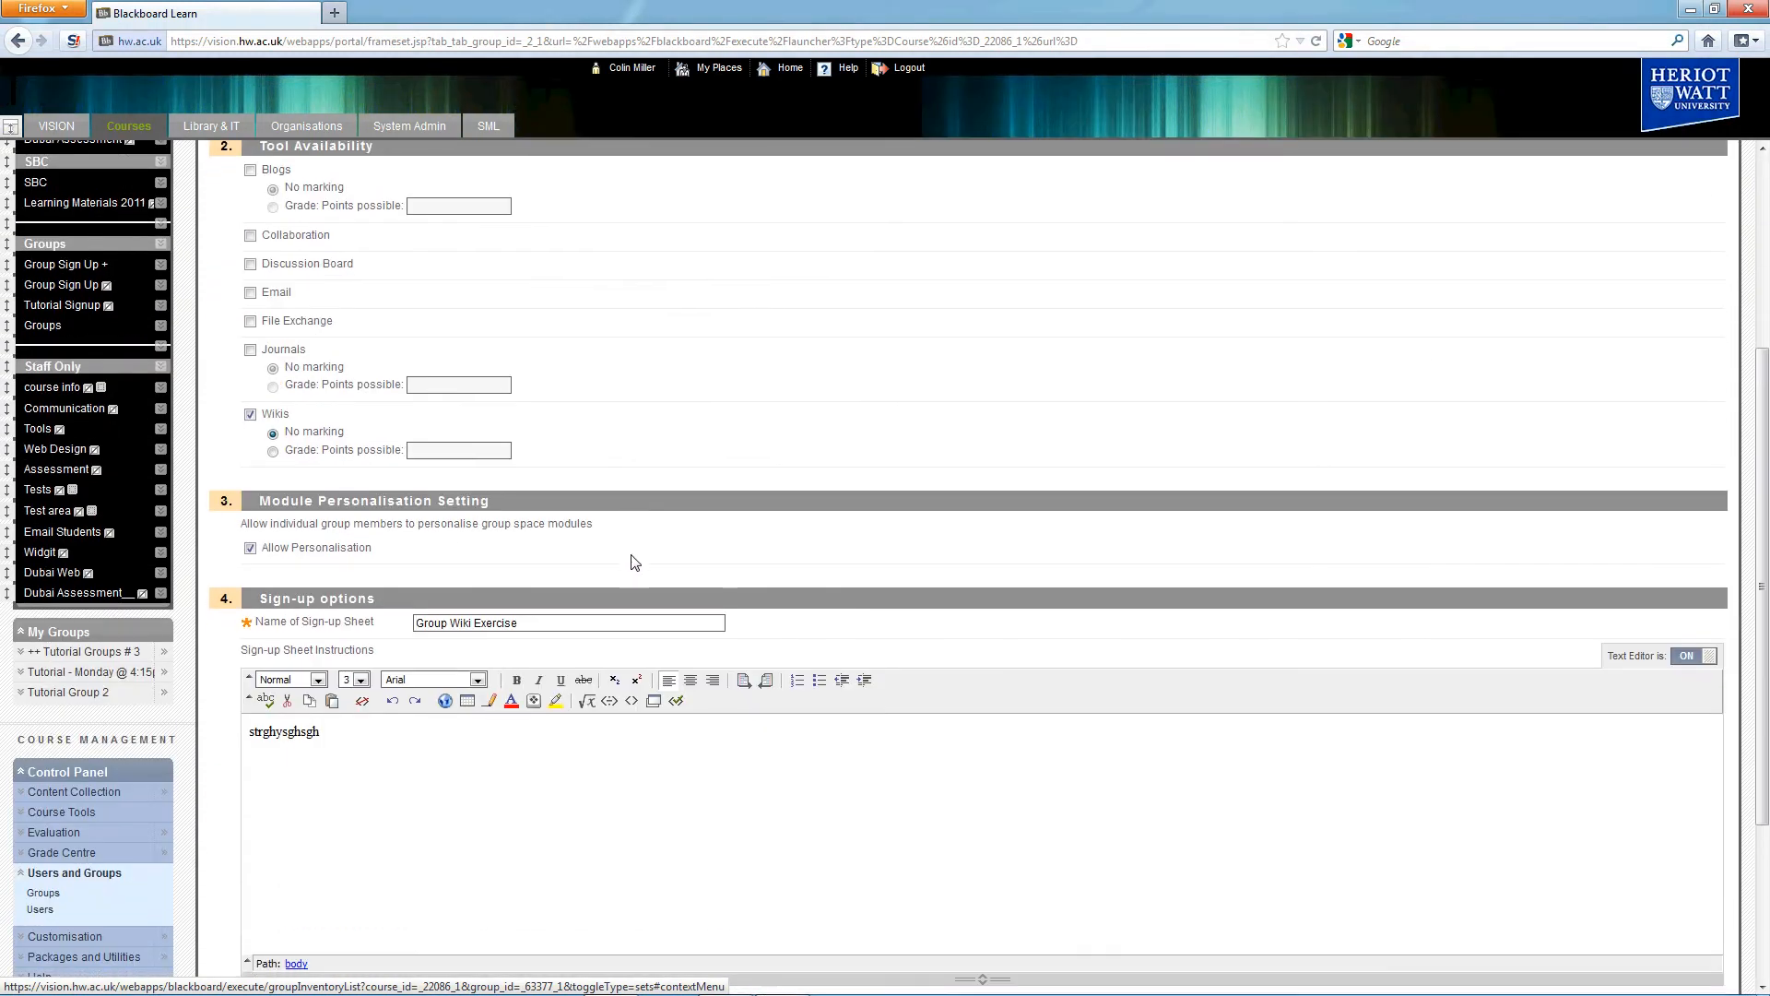
scroll(634, 562, down, 1)
click(436, 747)
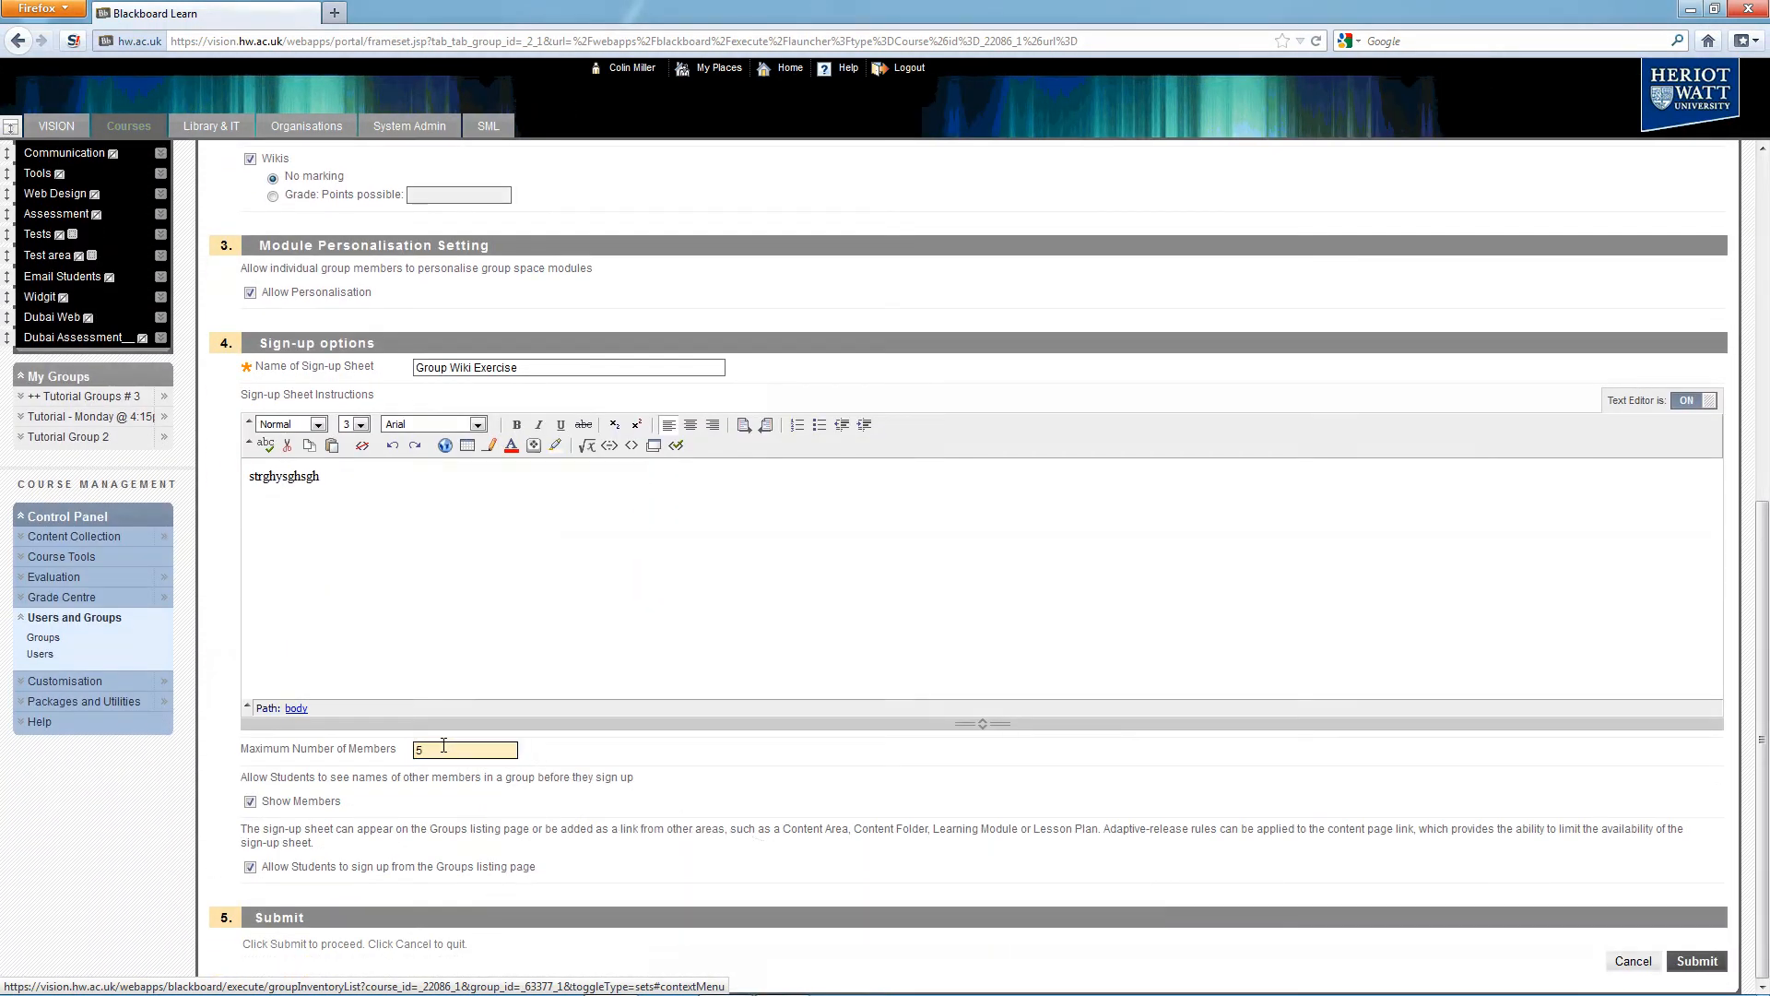
key(BackSpace)
text(10)
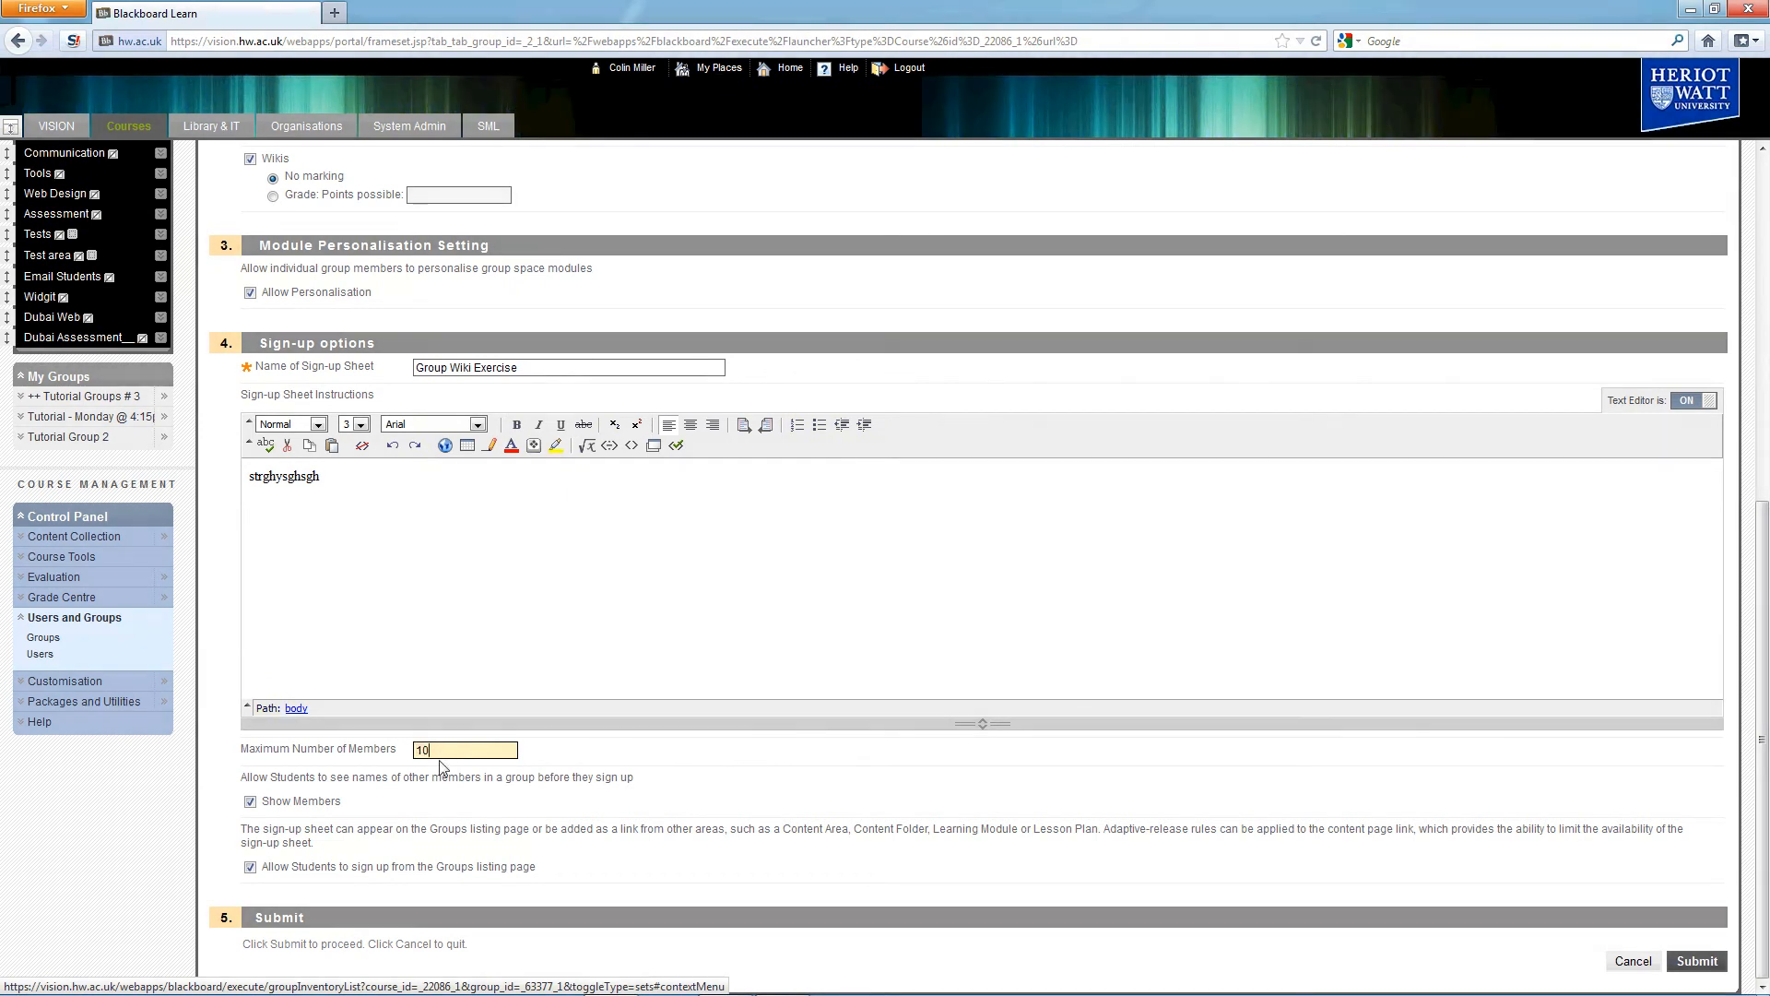
Set the maximum number of members to 20, submit the group set and accept overwriting individual group personalisations.
double_click(425, 752)
text(20)
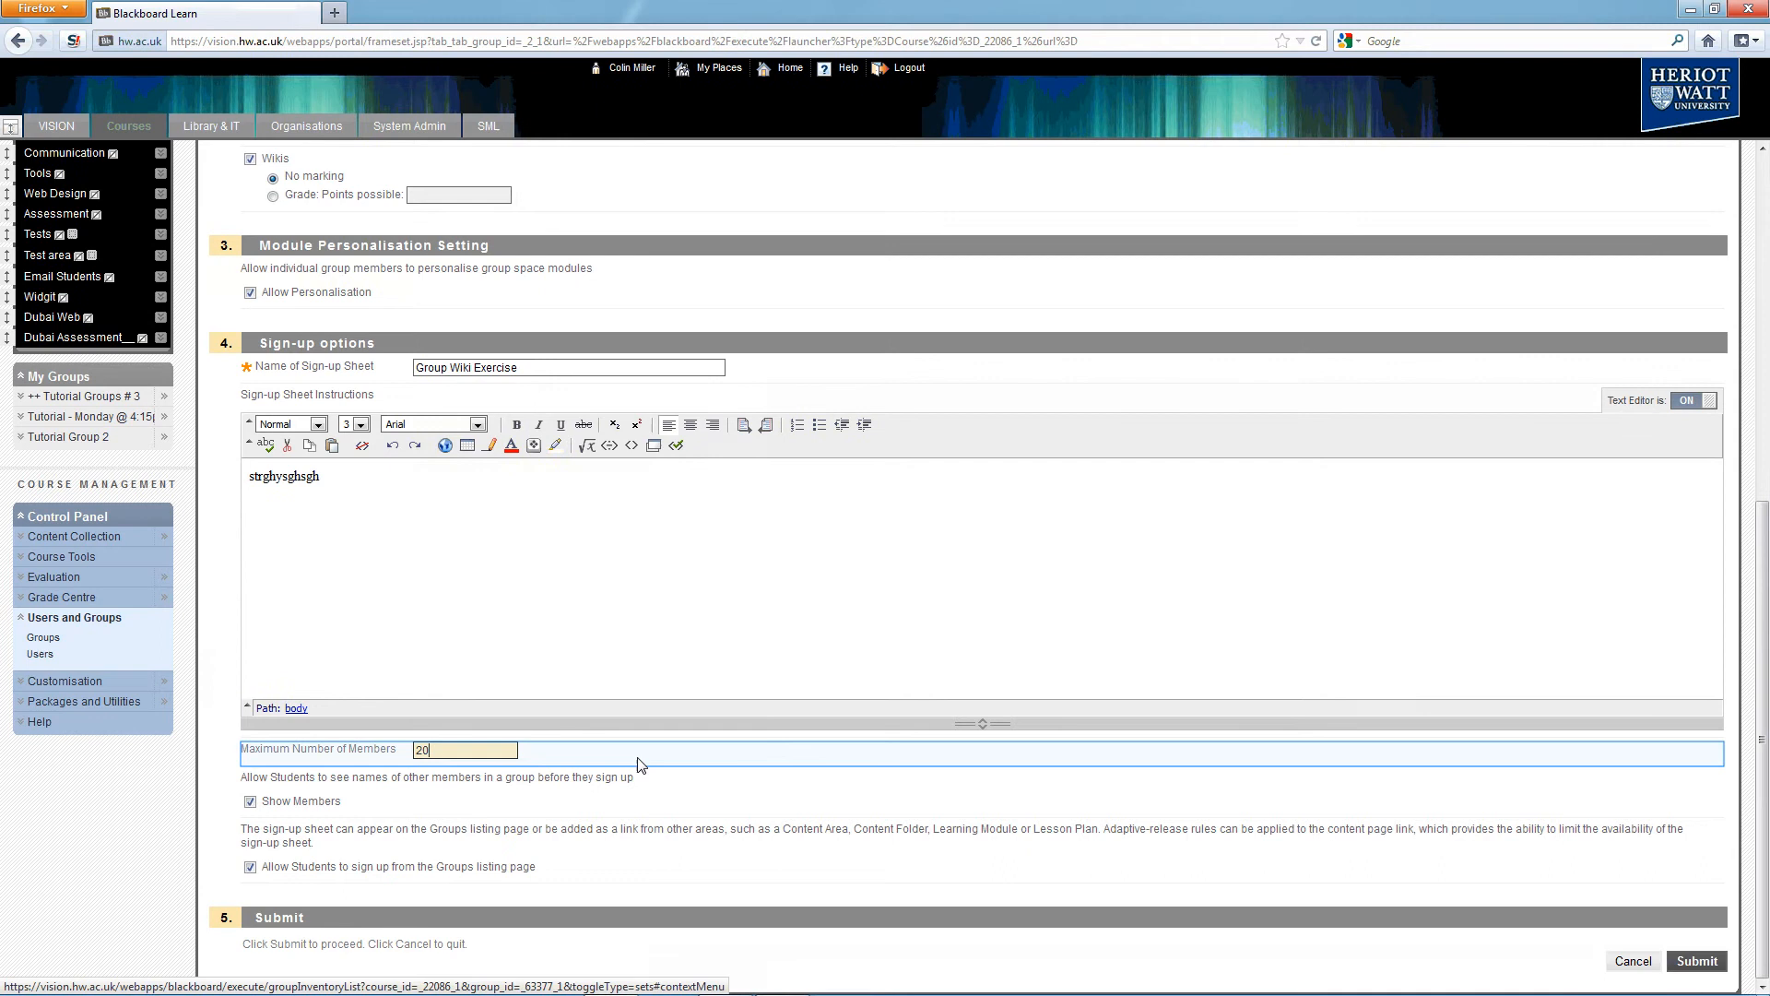
click(737, 770)
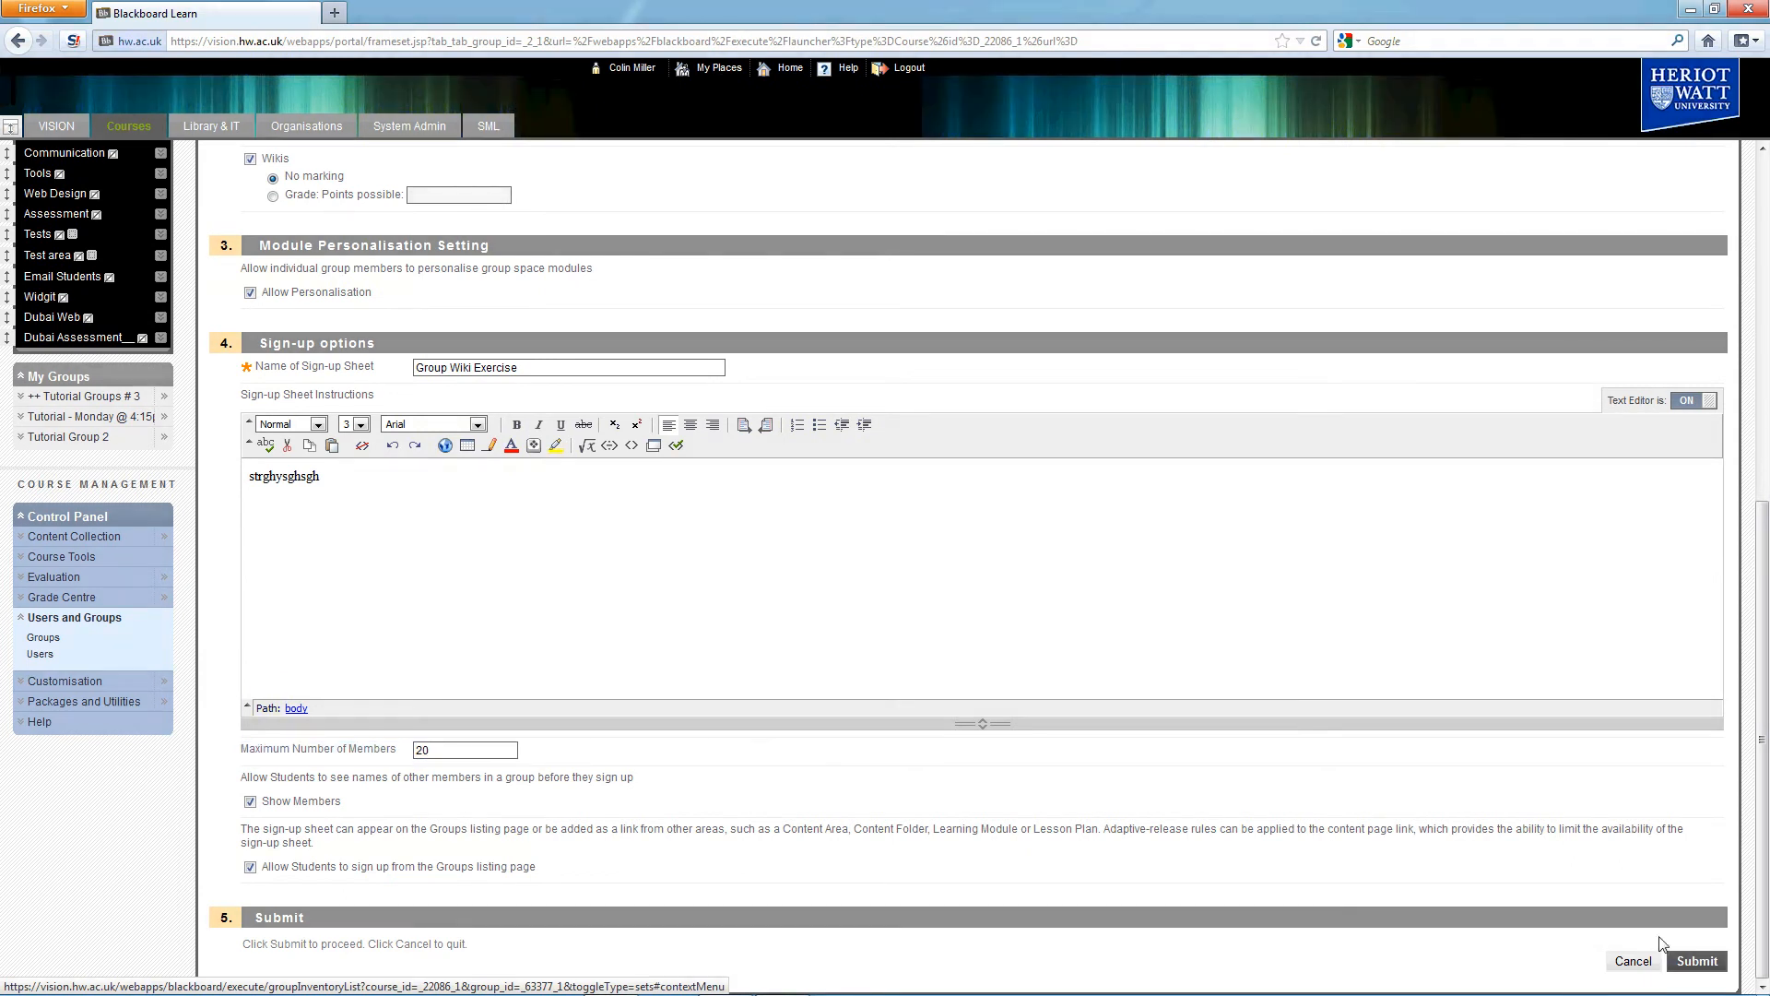
click(1698, 962)
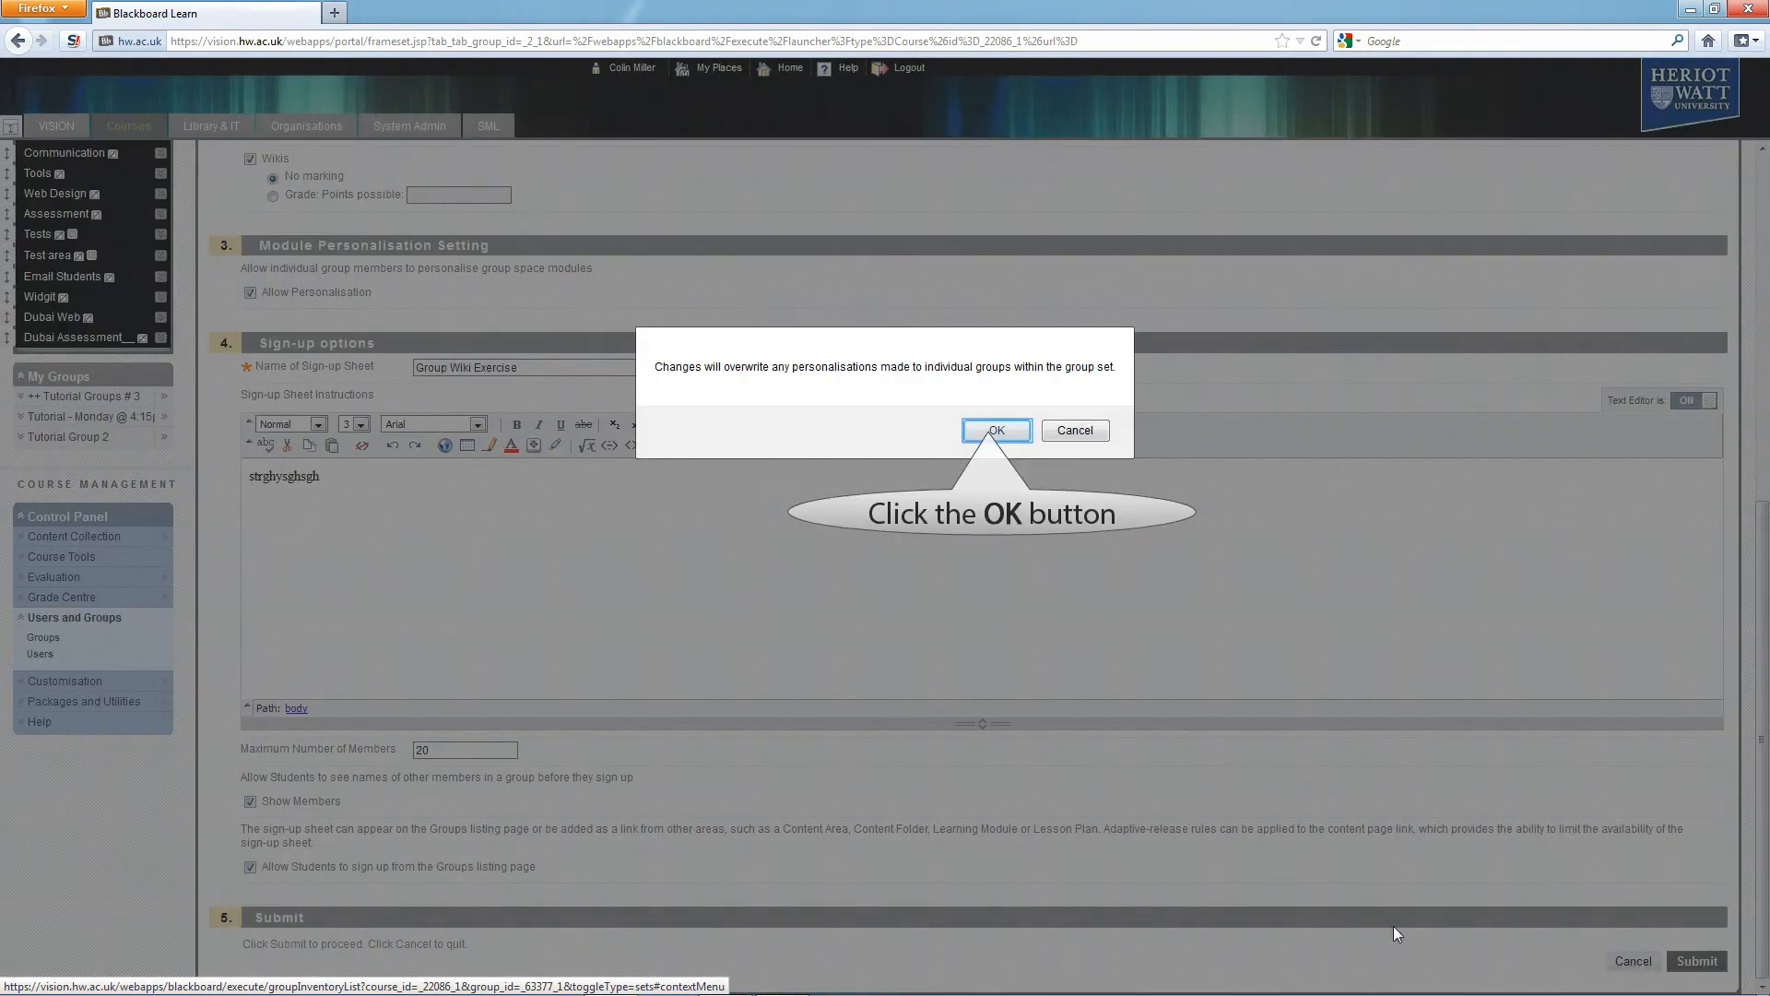
click(996, 433)
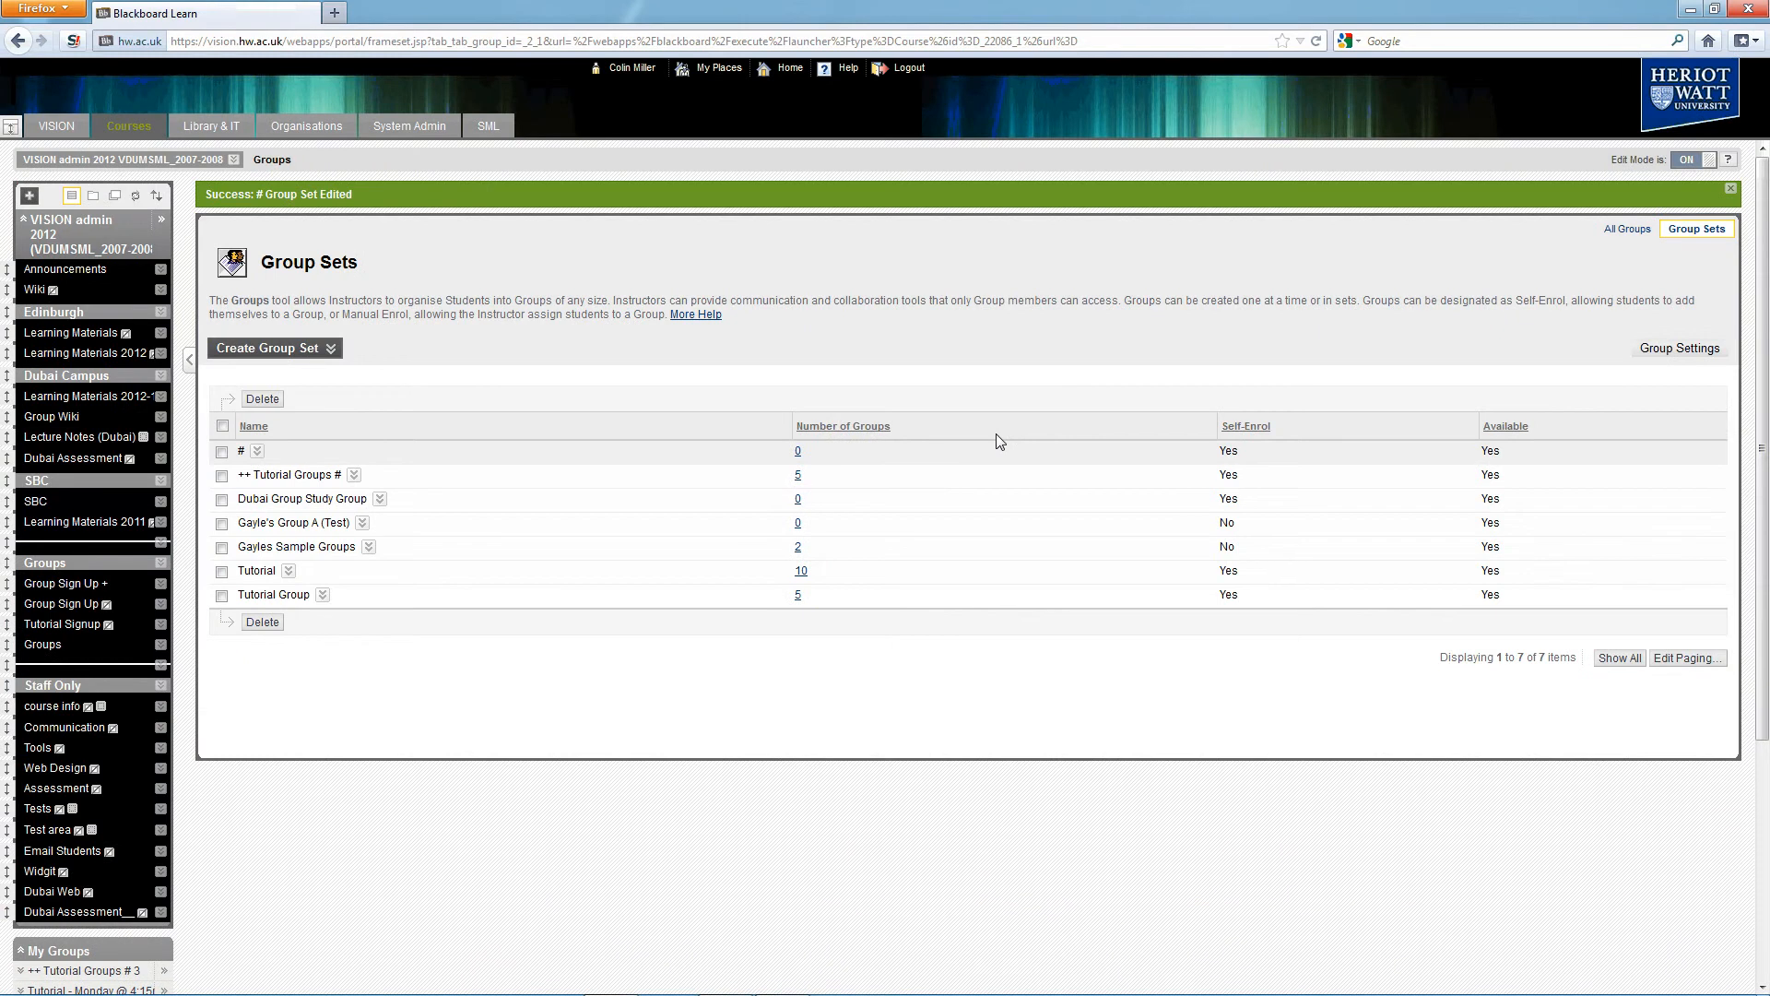